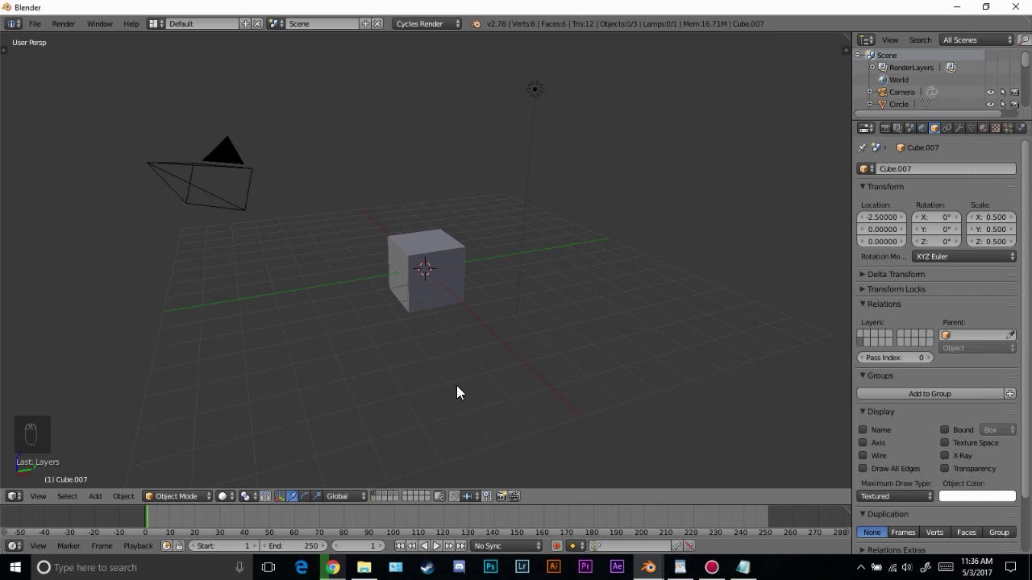
Step: Open the Pivot Point dropdown in the 3D View header to list its choices
click(250, 496)
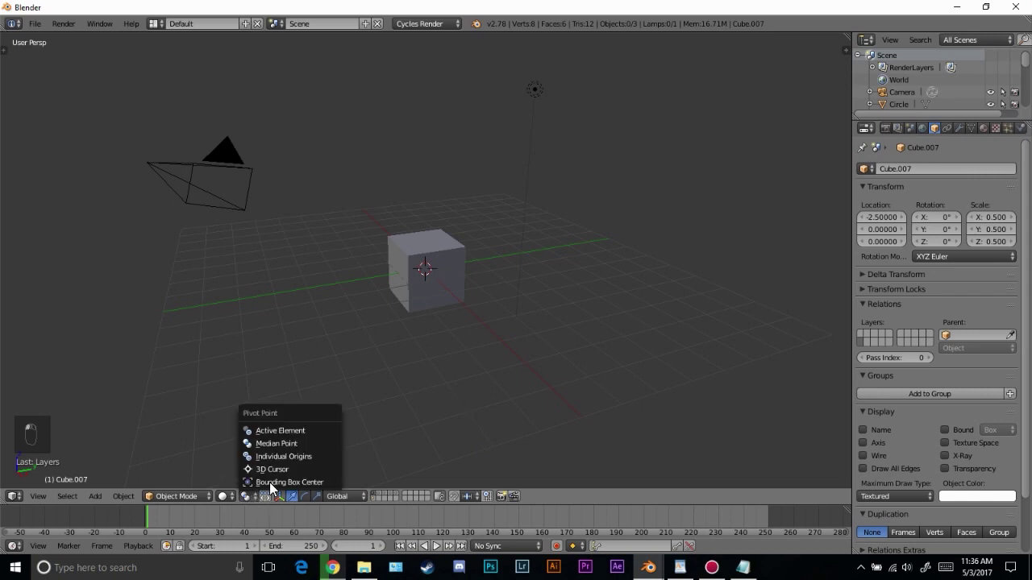
Step: Set the pivot point to Median Point
click(279, 440)
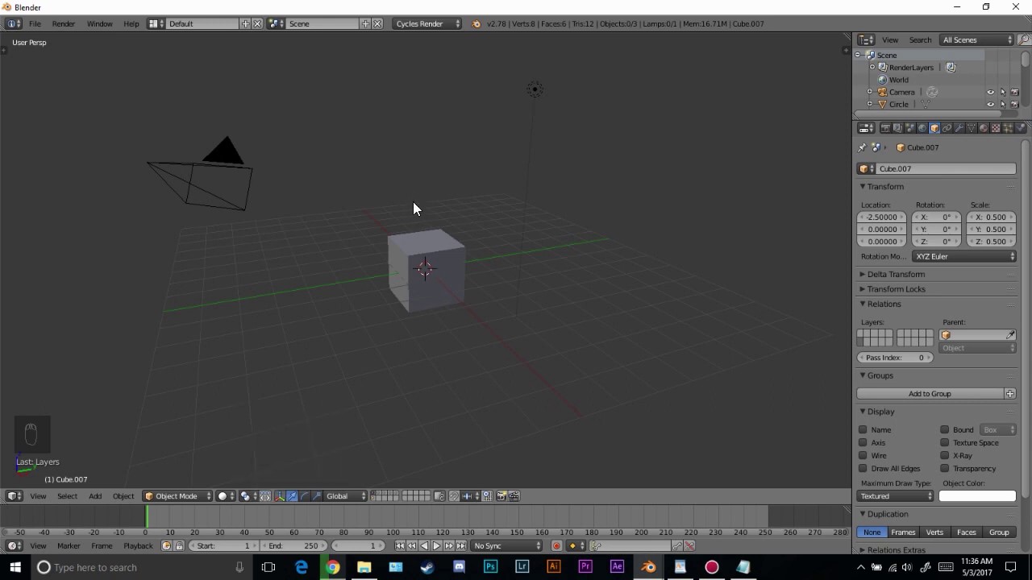
middle_drag(412, 202, 379, 375)
middle_drag(401, 409, 511, 409)
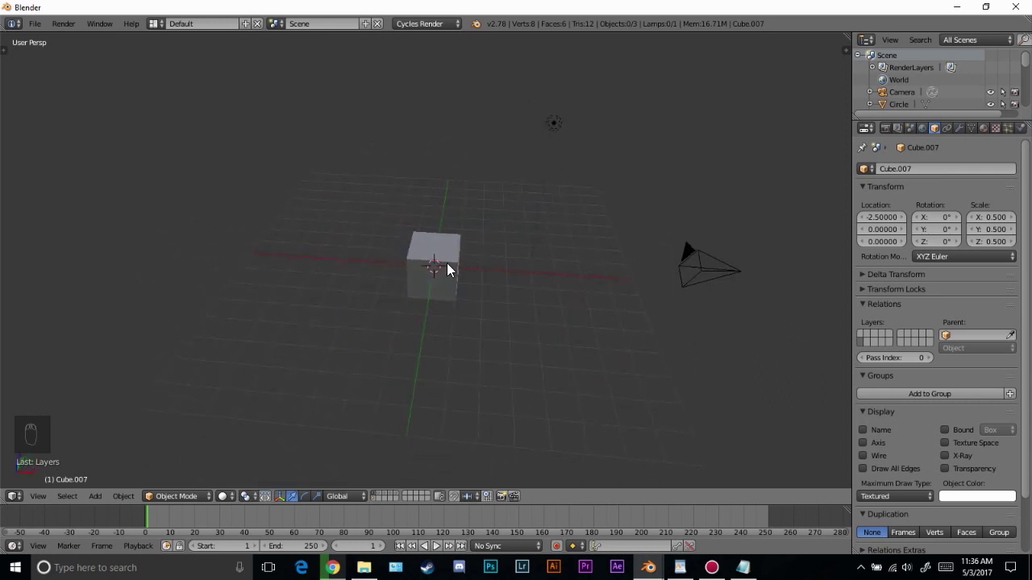
Step: Select the cube, then add the lamp and camera to the selection
right_click(449, 237)
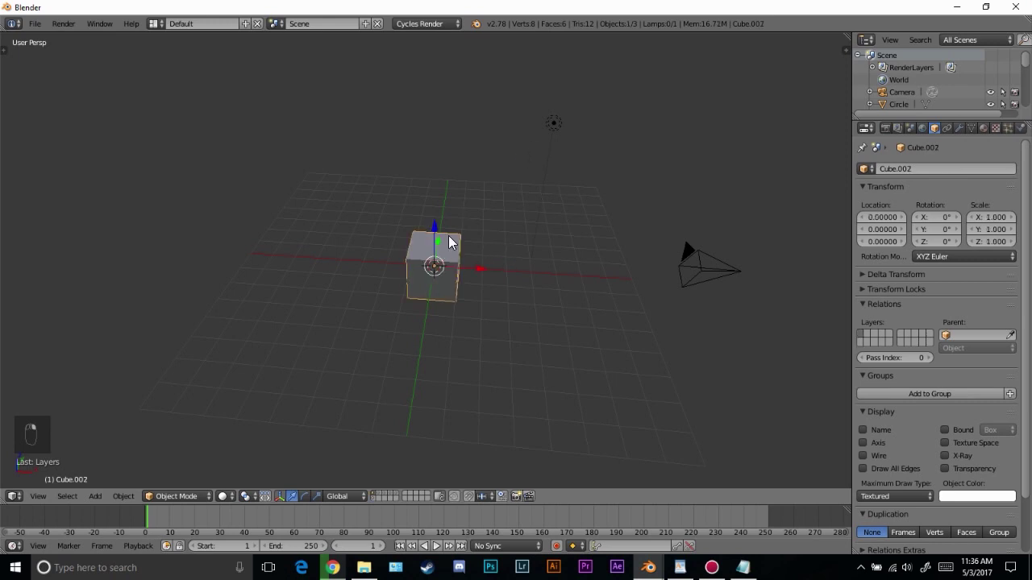
right_click(552, 125)
shift+right_click(717, 266)
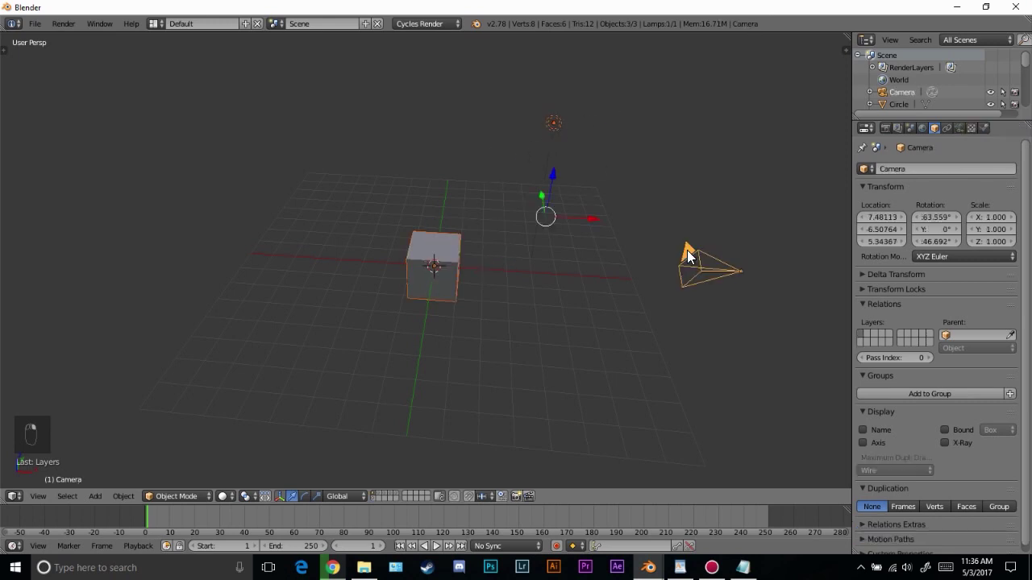
middle_drag(717, 266, 416, 272)
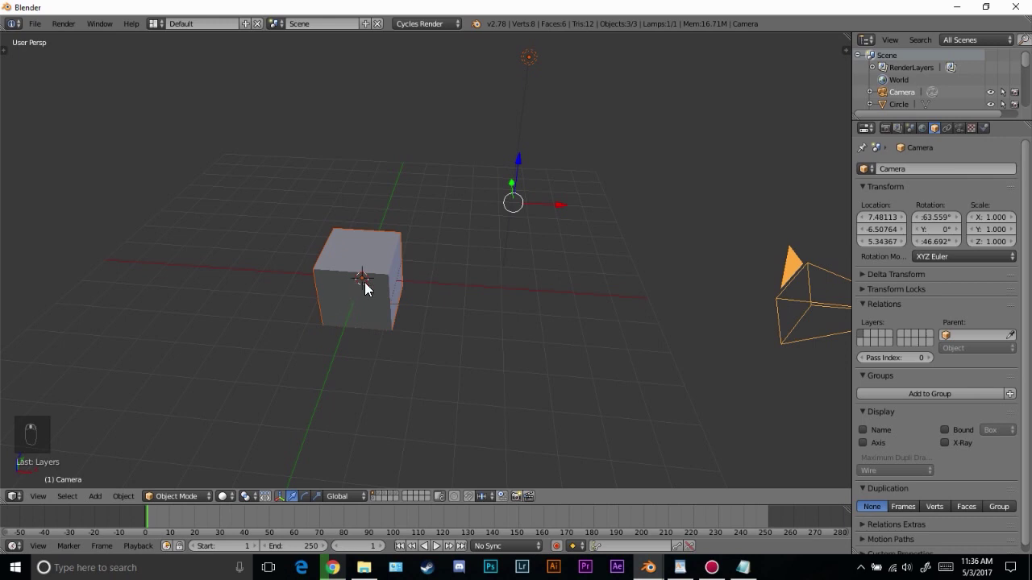
scroll(748, 305, down, 4)
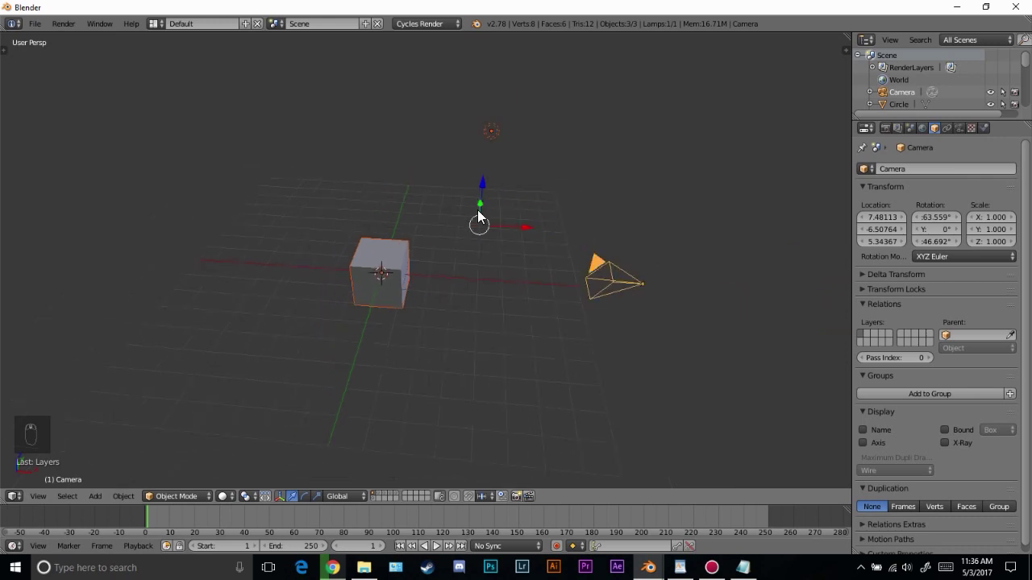
middle_drag(490, 224, 466, 227)
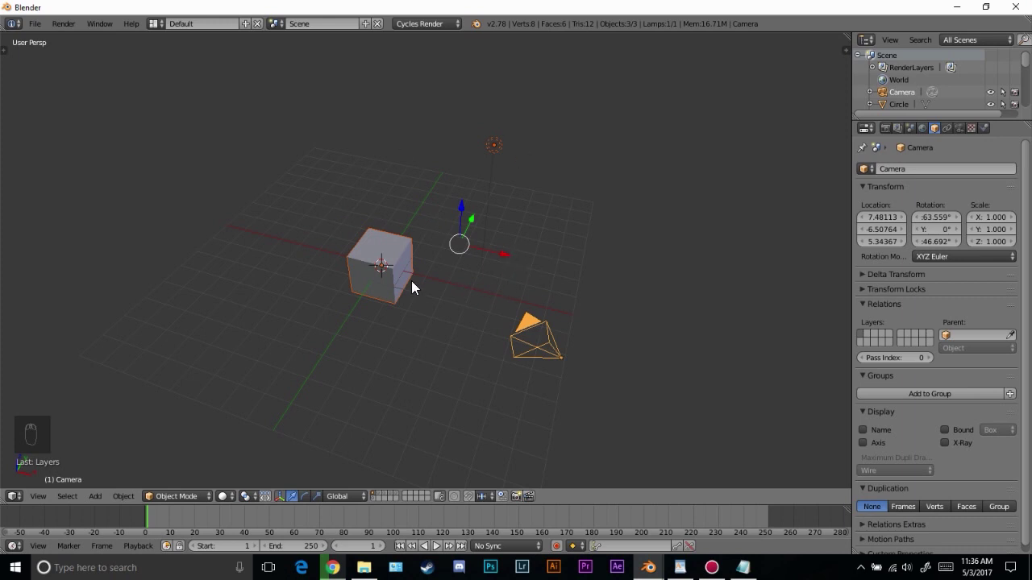
middle_drag(458, 257, 458, 232)
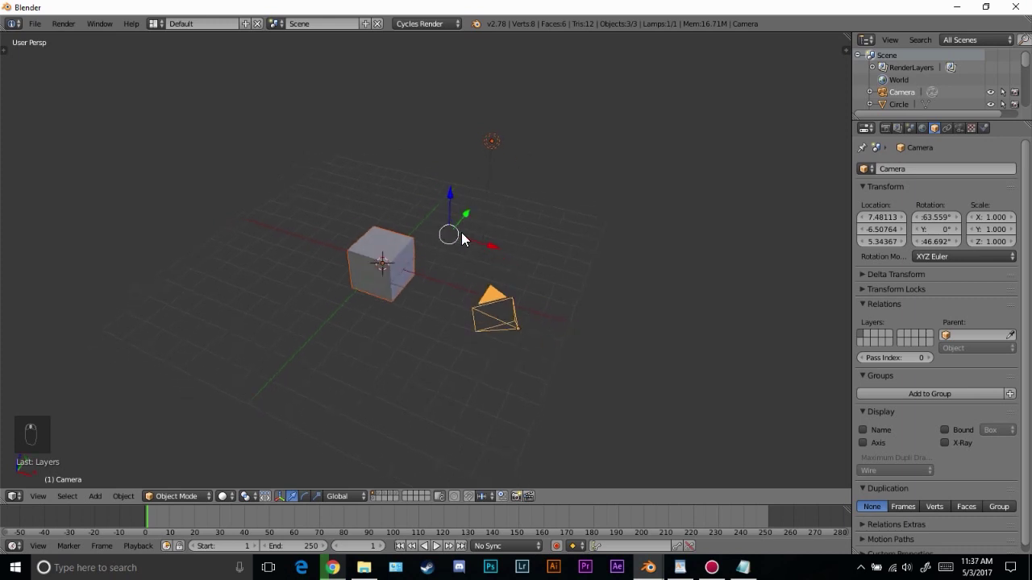
middle_drag(527, 235, 597, 242)
Step: Rotate the selection around the median point, then cancel and undo it
key(r)
click(487, 191)
key(r)
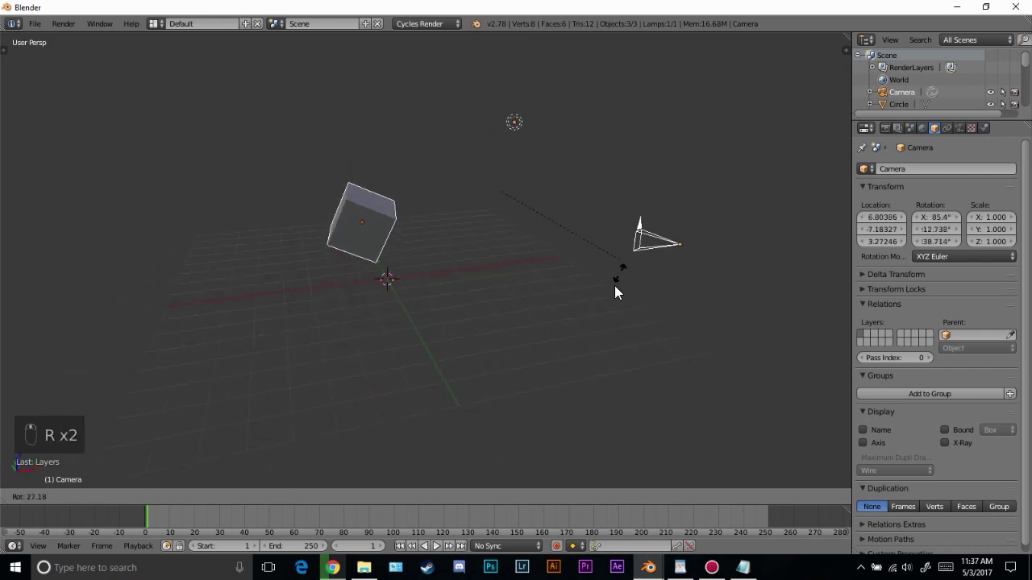
key(Escape)
key(ctrl+z)
key(ctrl+z)
key(ctrl+z)
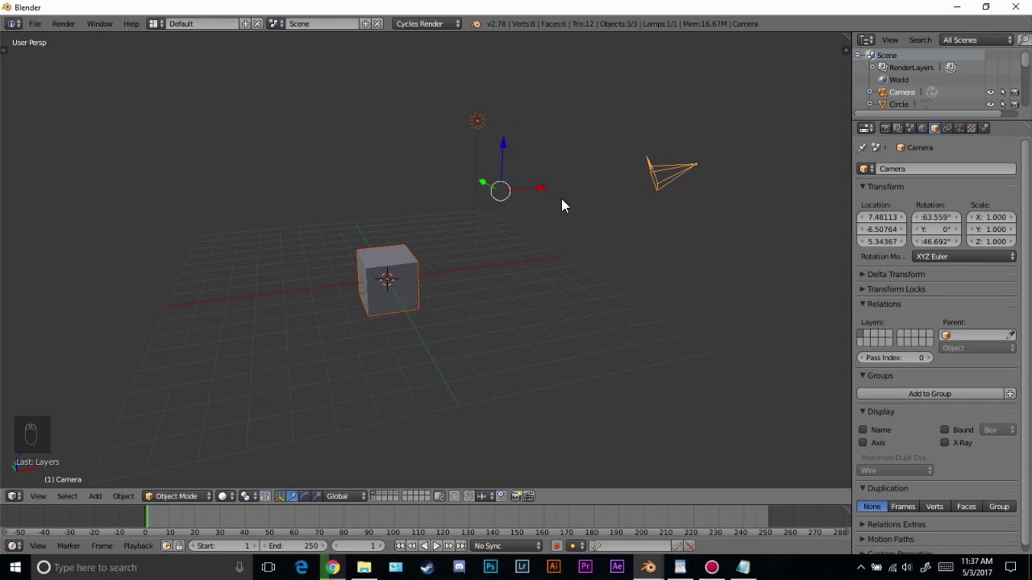
Step: Switch the pivot to Active Element and test-rotate the selection, cancelling it
middle_drag(561, 206, 616, 233)
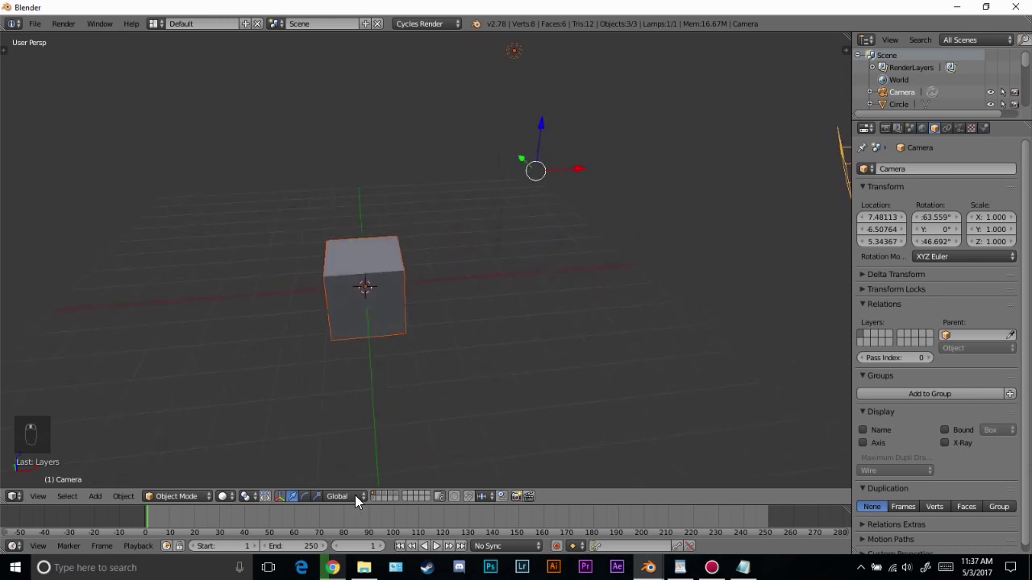
click(265, 496)
click(272, 432)
scroll(433, 292, down, 2)
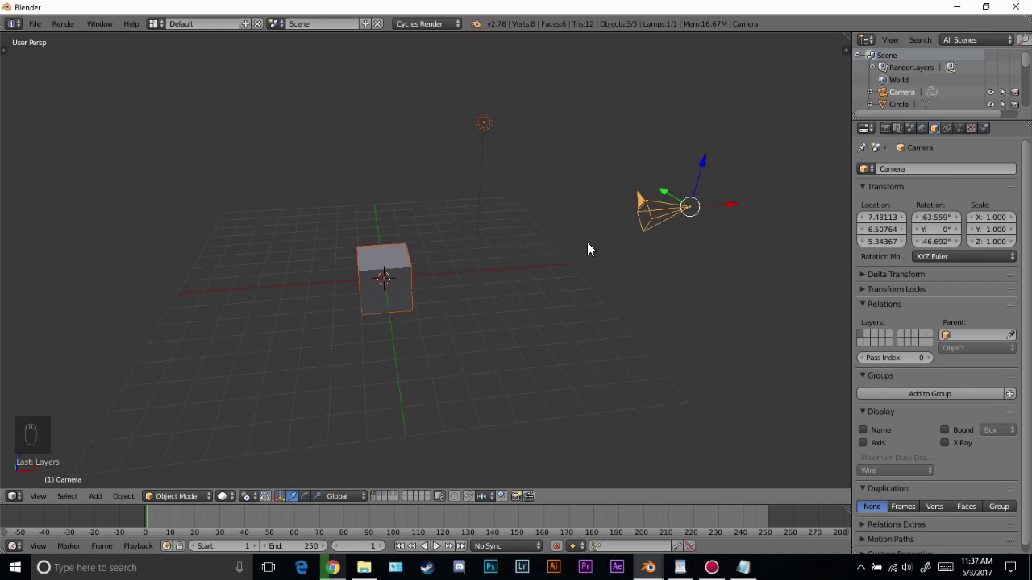
scroll(621, 262, up, 1)
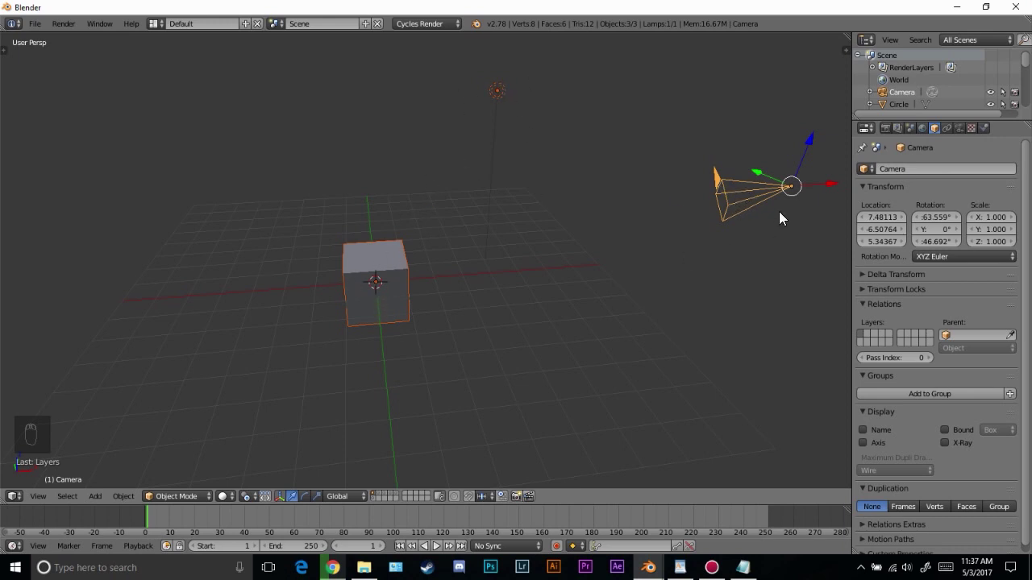
middle_drag(807, 169, 701, 189)
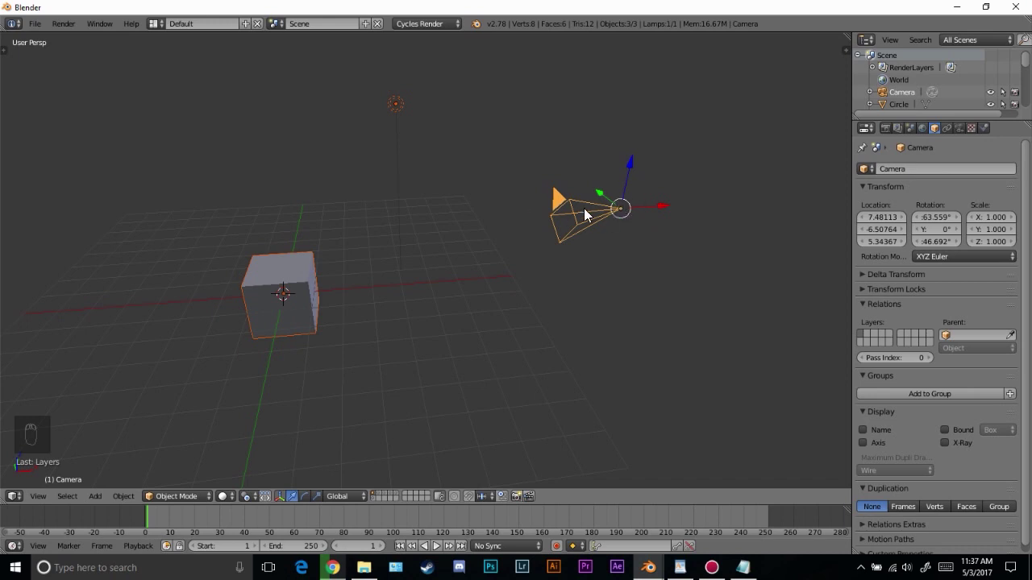
key(r)
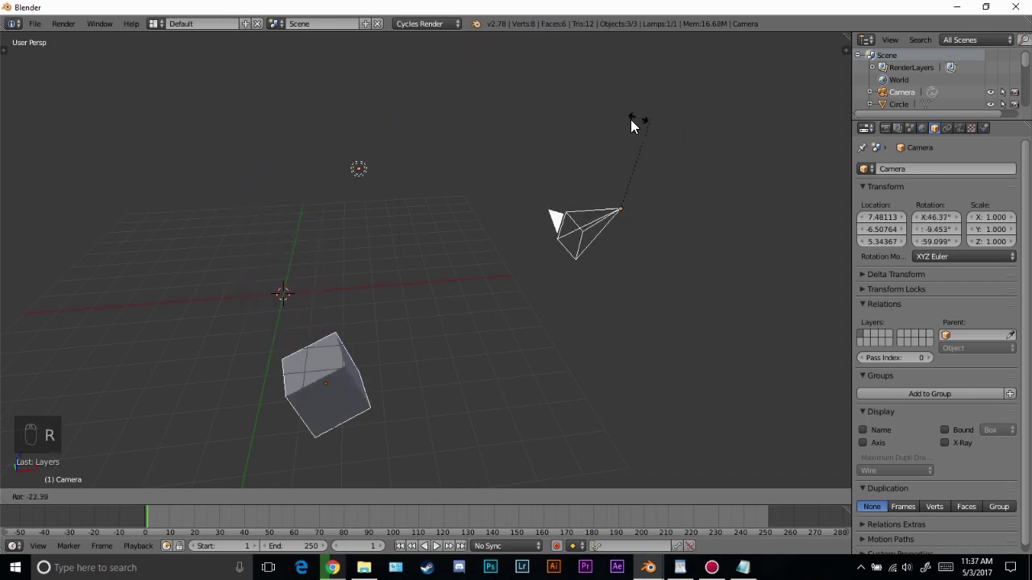
right_click(690, 135)
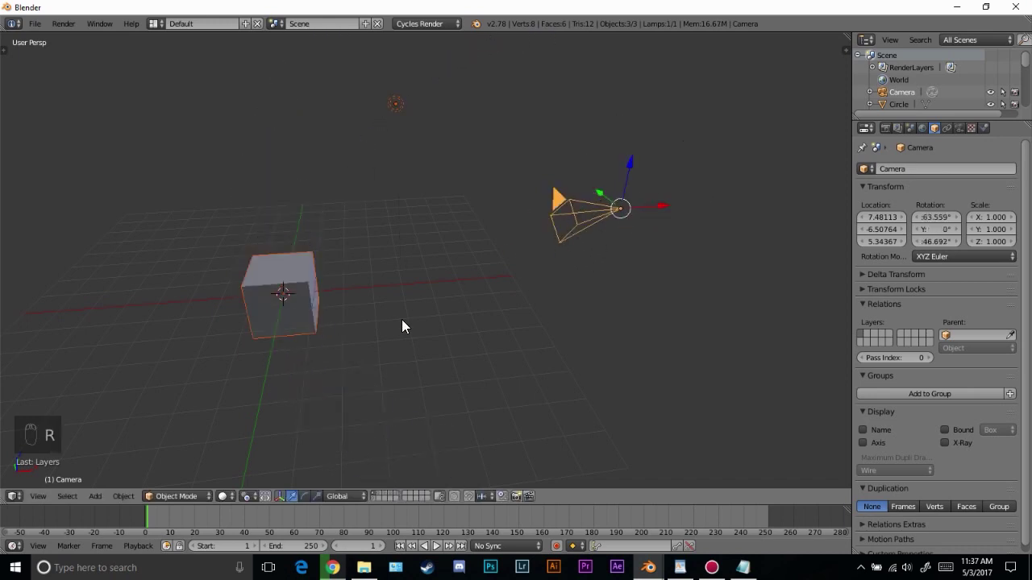
Step: Make the cube active, trial-rotate around it and cancel, then reopen the Pivot Point choices
shift+click(280, 292)
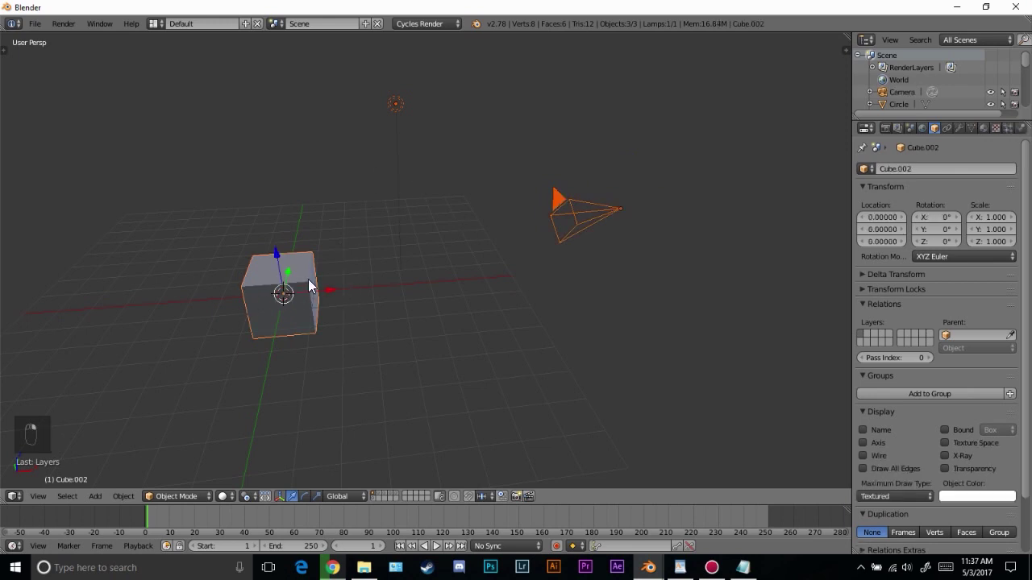
middle_drag(281, 292, 534, 230)
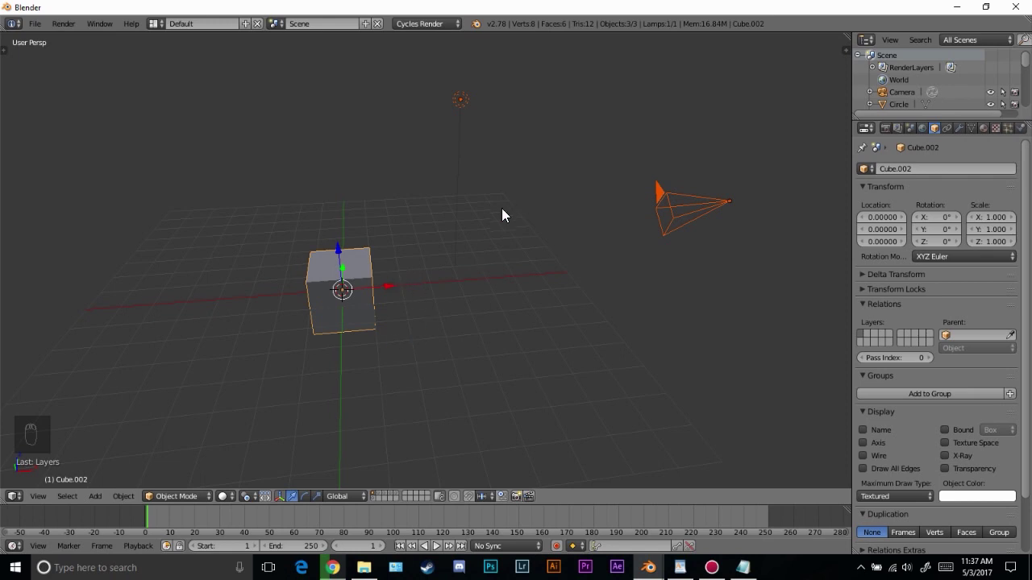
key(r)
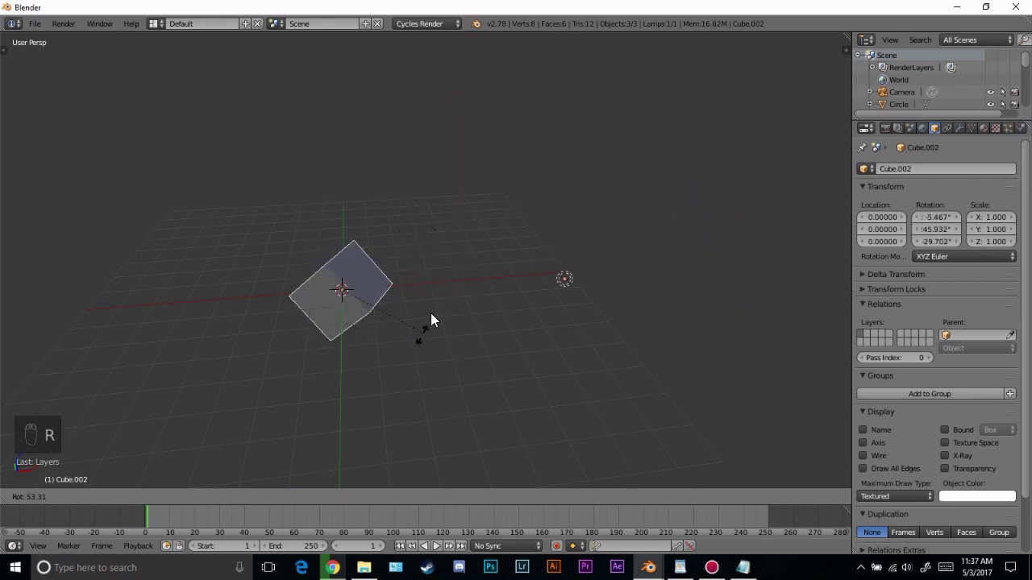
right_click(372, 291)
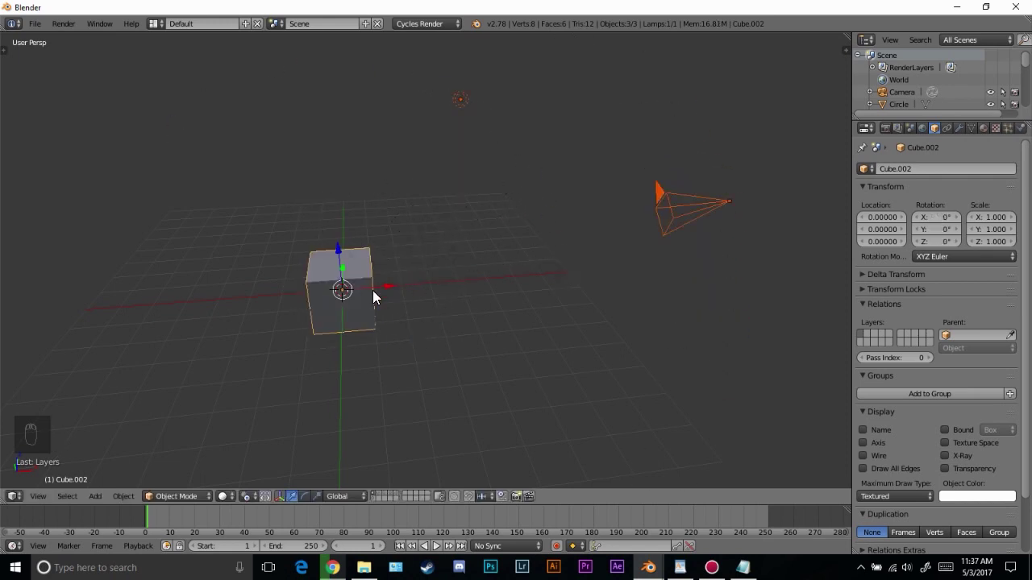
click(246, 496)
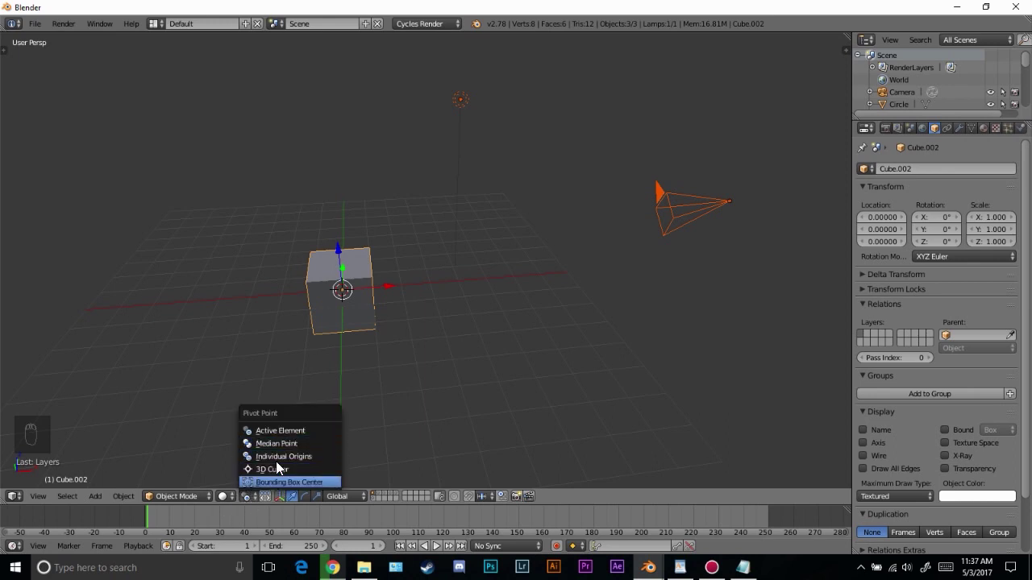
Step: Show layer 2 and select the wireframe box (Cube.001) enclosing the shapes
key(2)
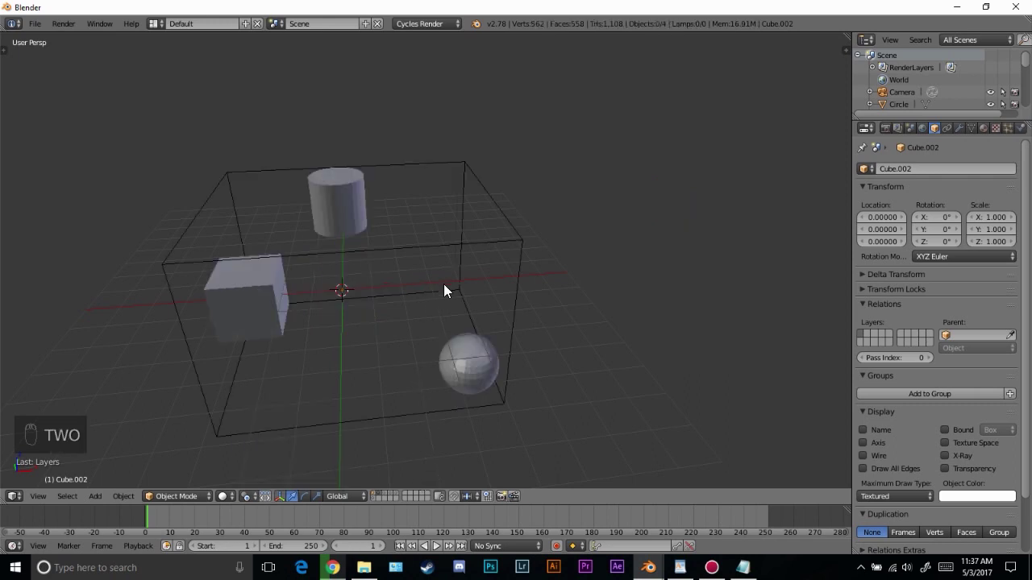
click(247, 495)
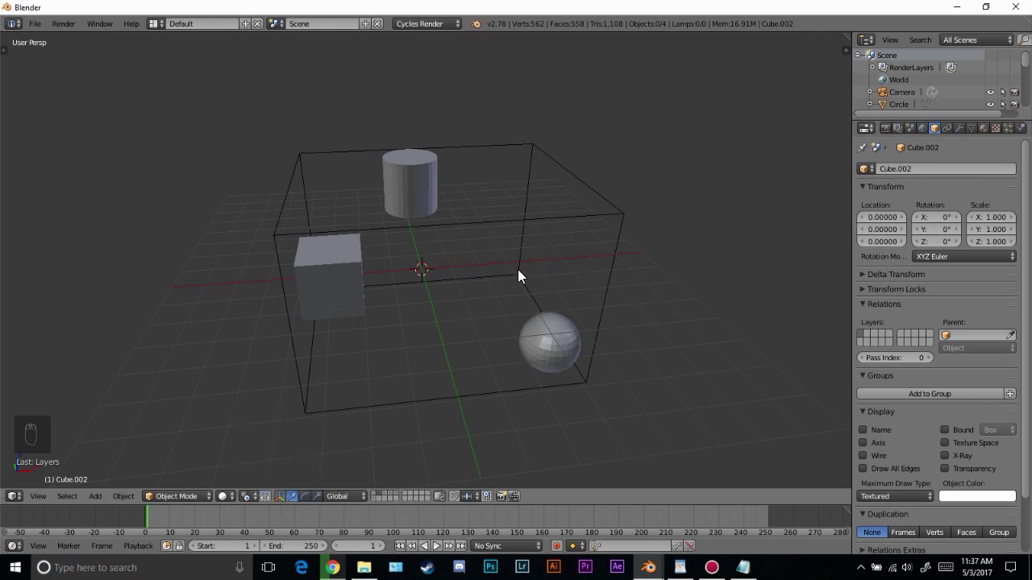
middle_drag(524, 266, 435, 187)
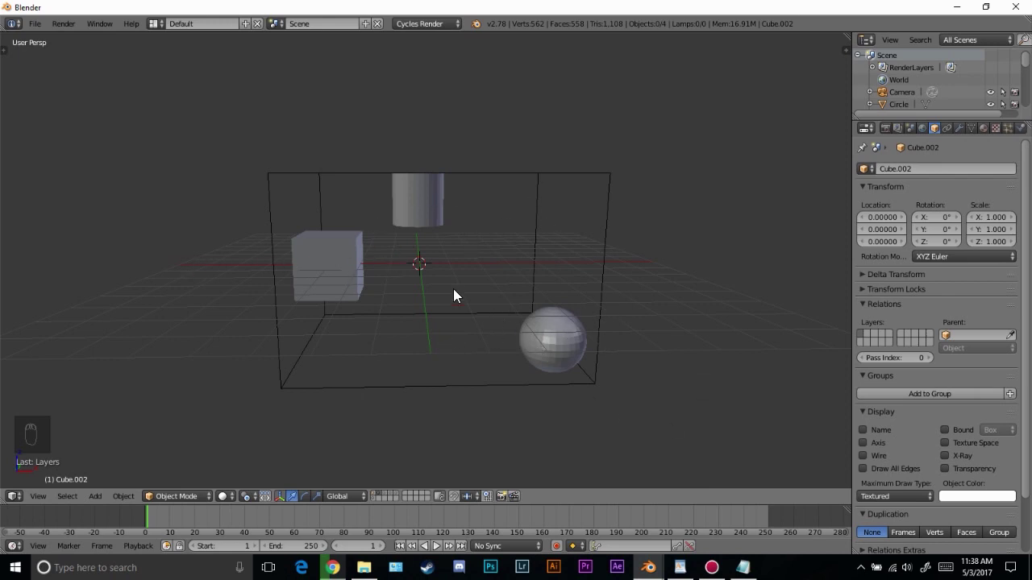
middle_drag(478, 255, 473, 271)
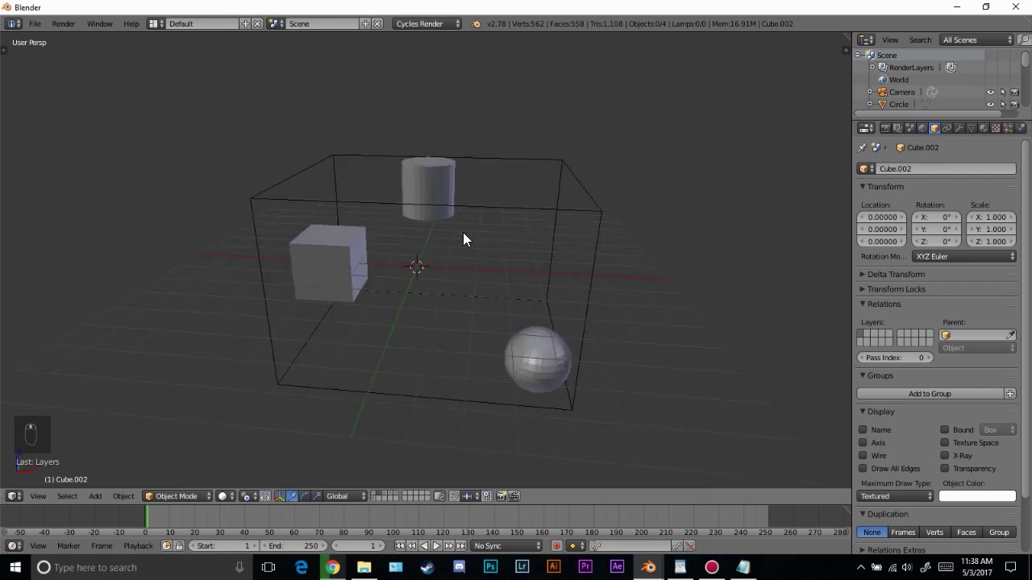
middle_drag(464, 234, 418, 228)
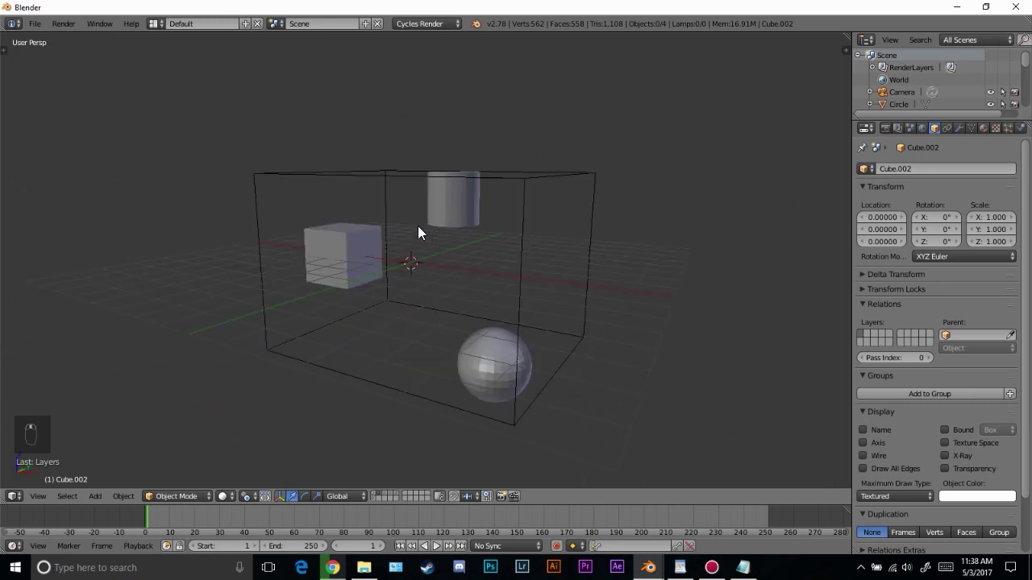
right_click(515, 176)
scroll(904, 400, down, 2)
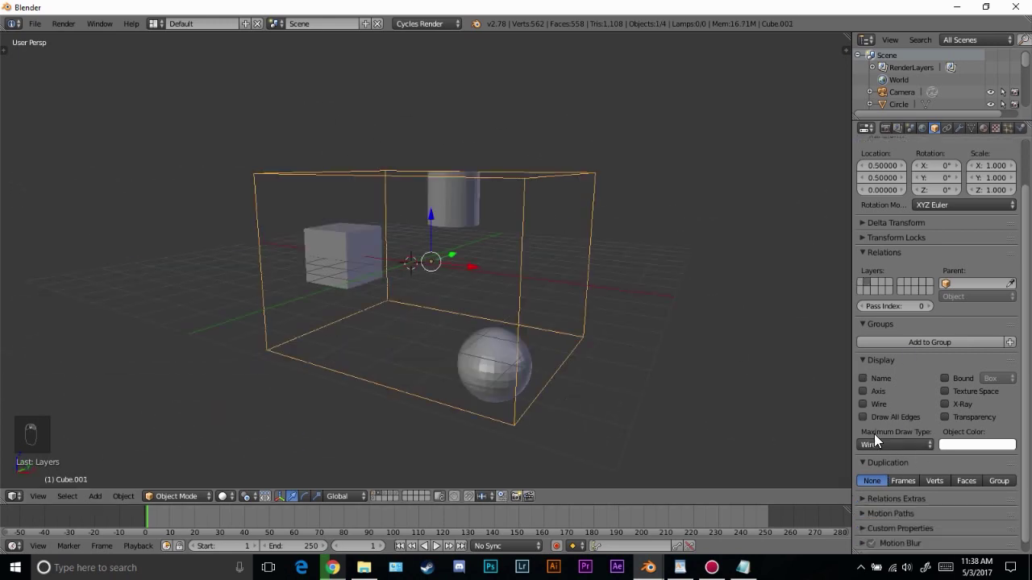
Step: Cycle the box's Maximum Draw Type through Solid, Wire and Bounds, ending on Wire
click(877, 441)
click(876, 441)
click(879, 441)
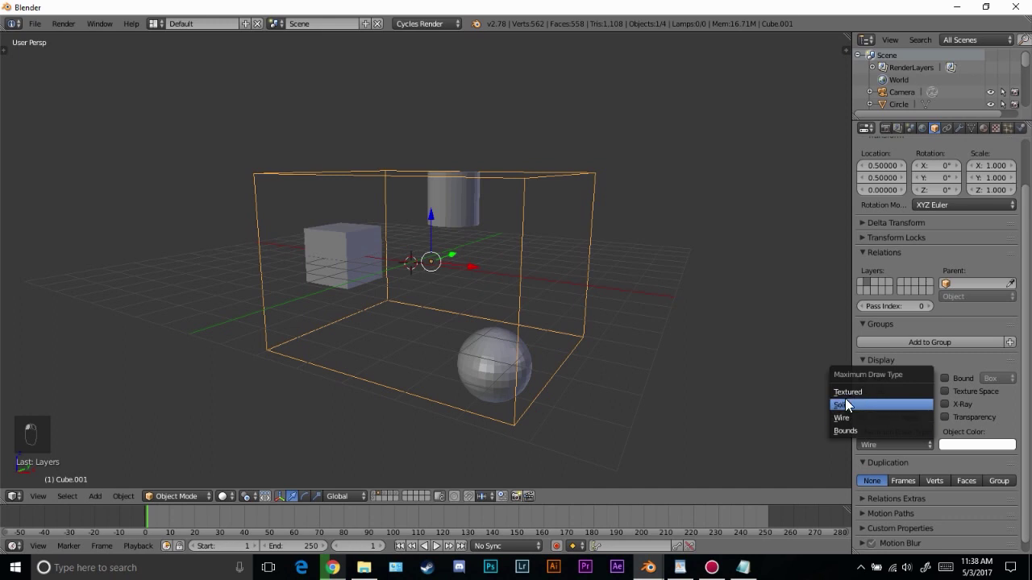
click(845, 405)
click(876, 441)
click(862, 415)
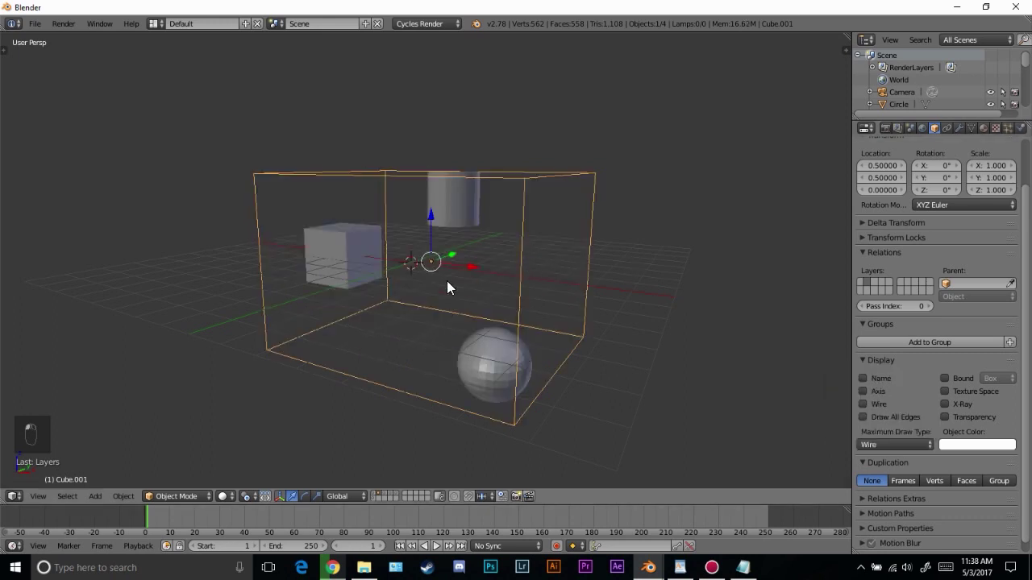
click(877, 441)
click(850, 427)
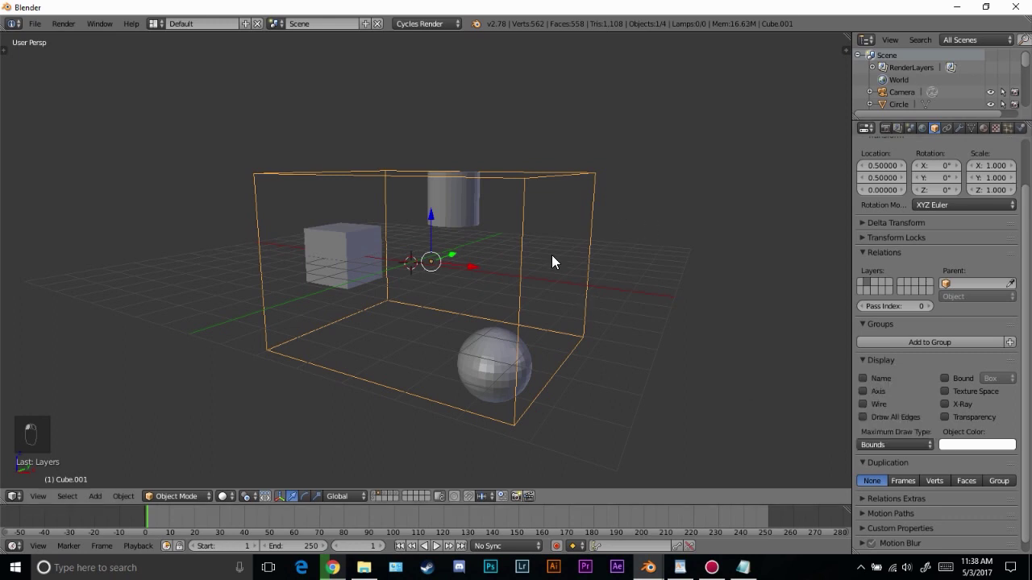
click(888, 442)
click(835, 414)
Step: Select the cube, cylinder and sphere and set the pivot to Bounding Box Center
middle_drag(470, 285, 451, 199)
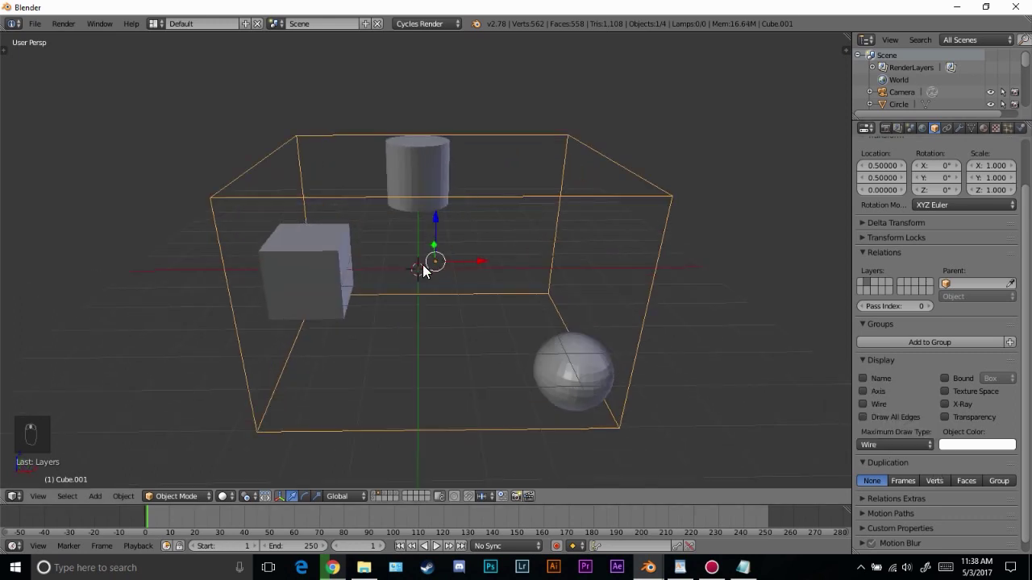
right_click(303, 269)
shift+right_click(419, 158)
shift+right_click(575, 332)
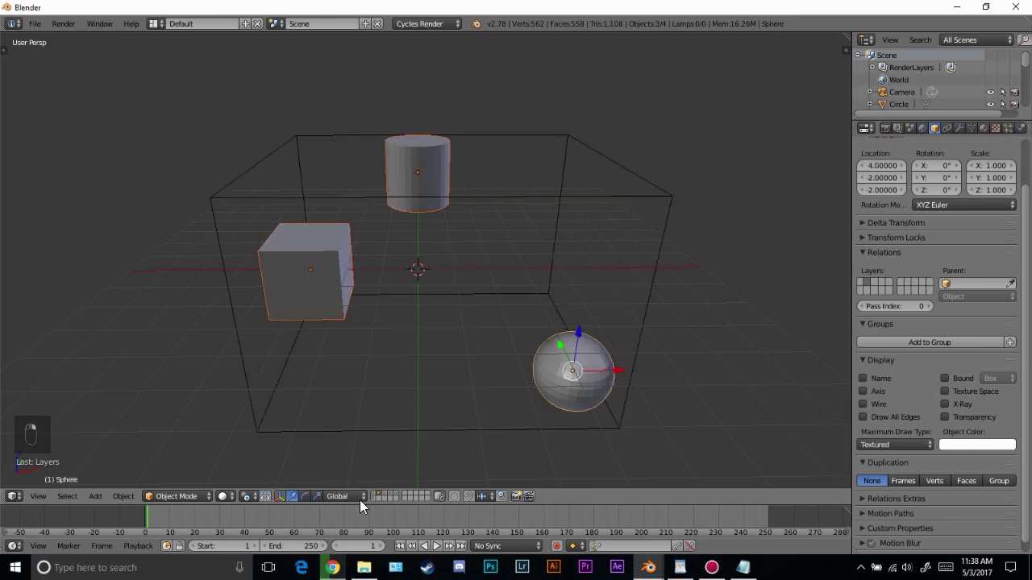
click(244, 495)
click(261, 481)
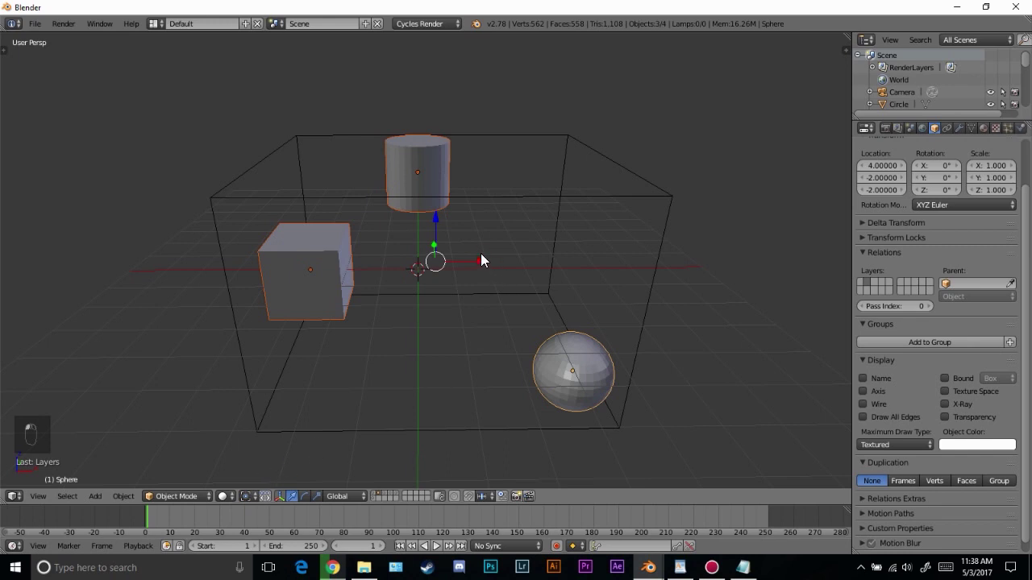
Step: Reselect the wireframe box, then the cube, cylinder and sphere, then the box again
middle_drag(481, 261, 431, 266)
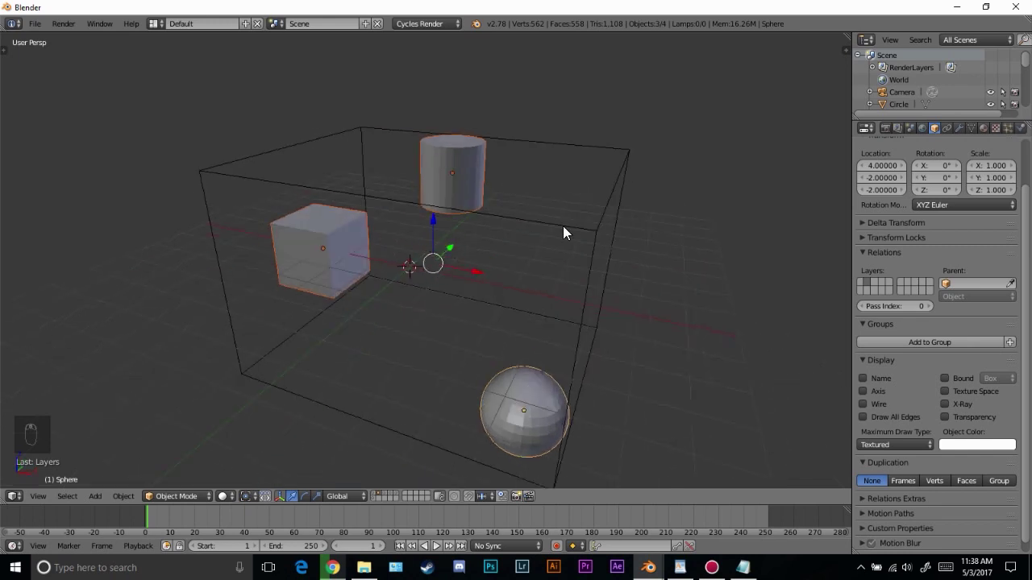
right_click(611, 189)
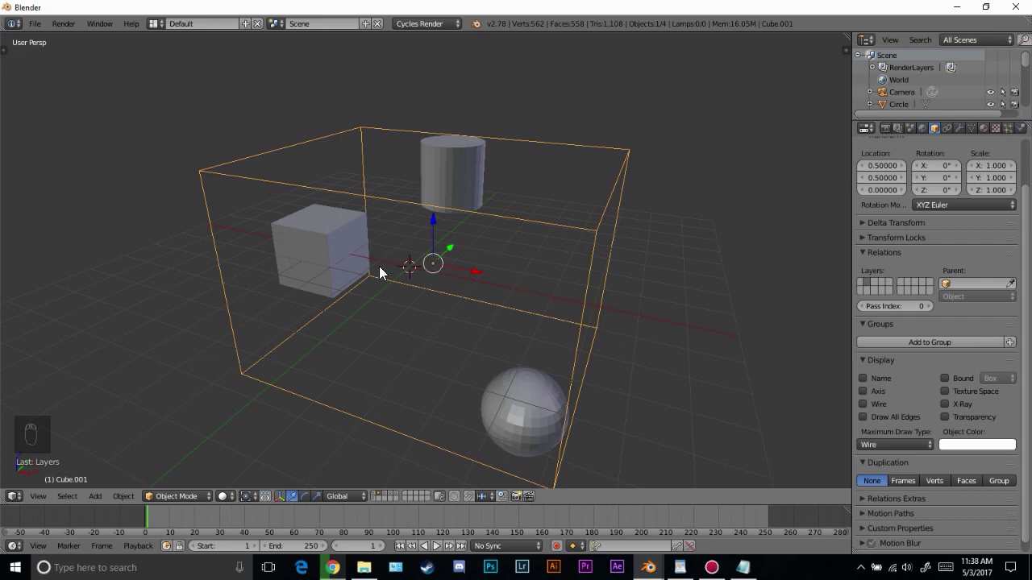
right_click(359, 256)
shift+right_click(456, 176)
shift+right_click(527, 434)
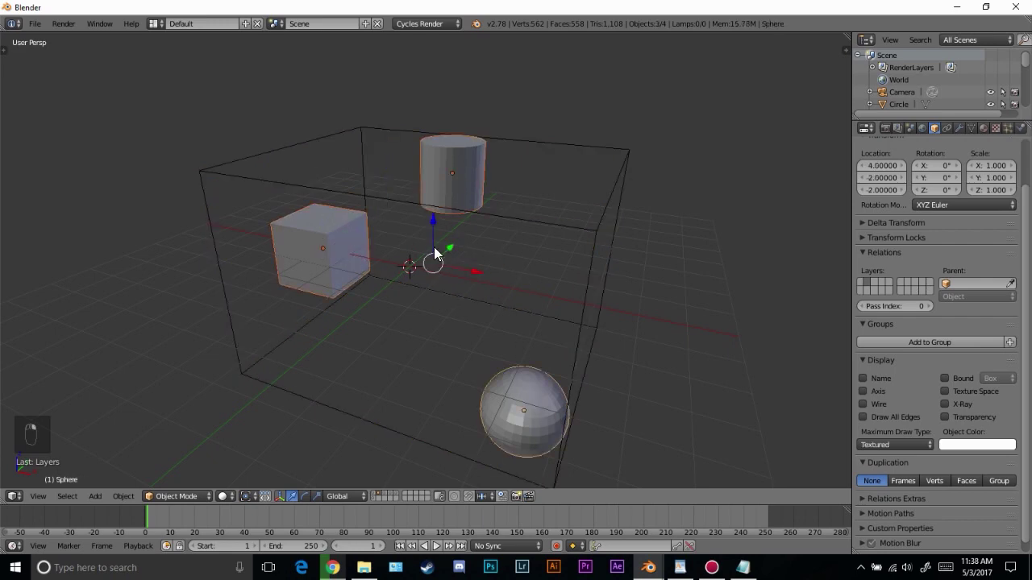
right_click(530, 221)
Step: Switch to front orthographic view with Numpad 1 and Numpad 5, then select the sphere
middle_drag(438, 272, 469, 273)
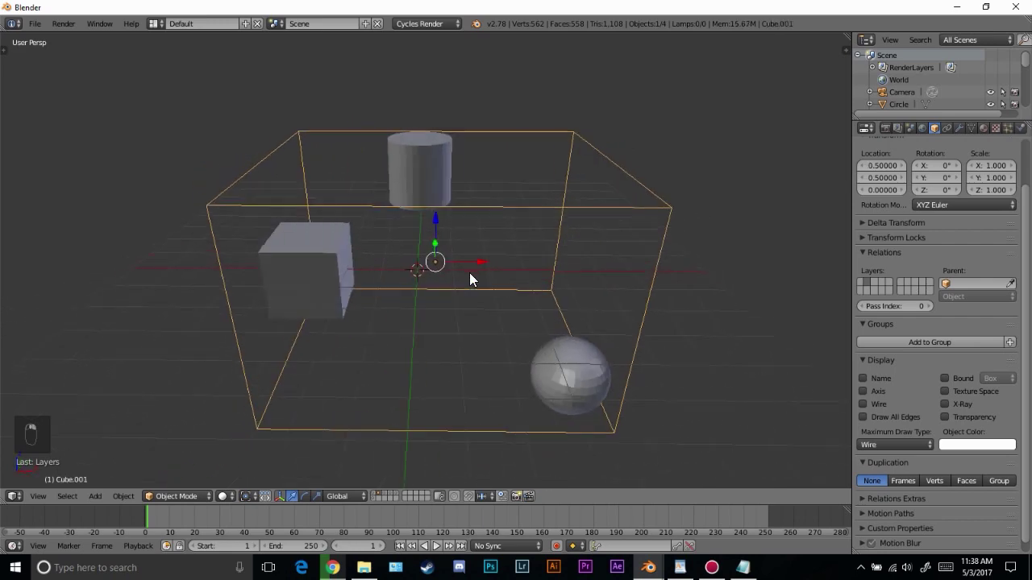
key(KP_1)
key(KP_5)
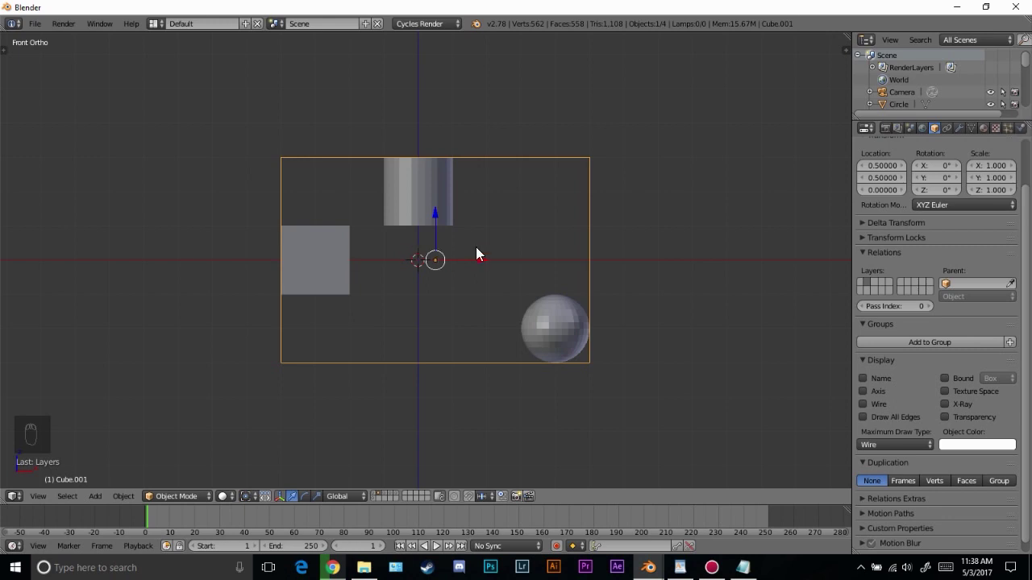
scroll(482, 279, up, 2)
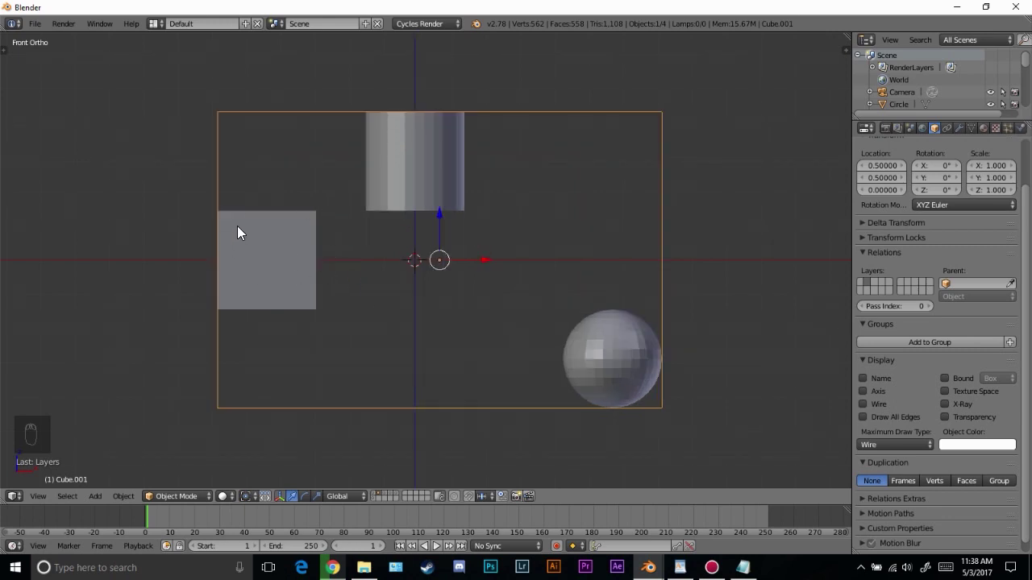
right_click(628, 338)
scroll(661, 354, up, 2)
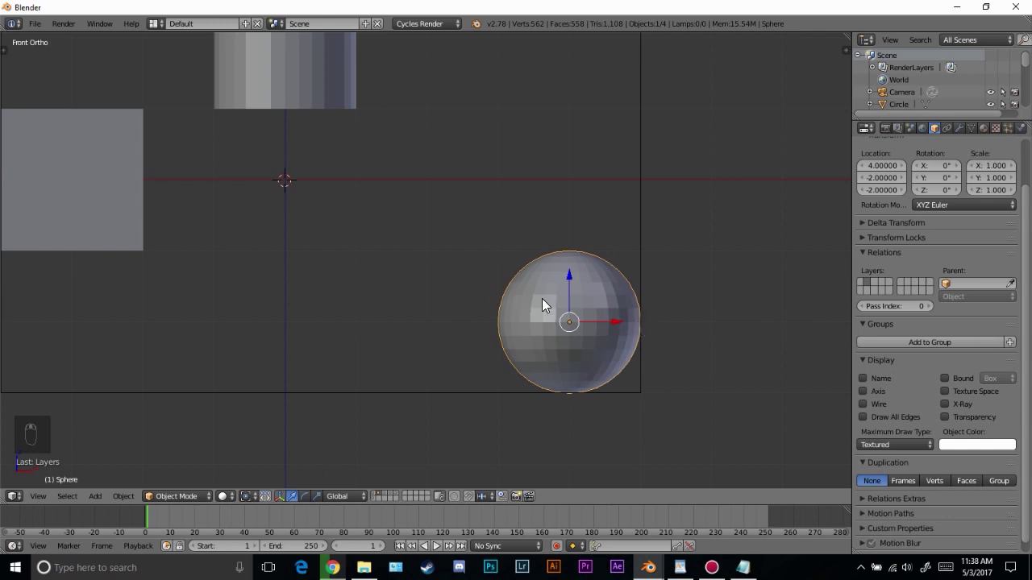
scroll(658, 360, down, 2)
Step: Show layer 1, change the pivot setting, and select the cube, lamp and camera
key(1)
middle_drag(579, 322, 379, 403)
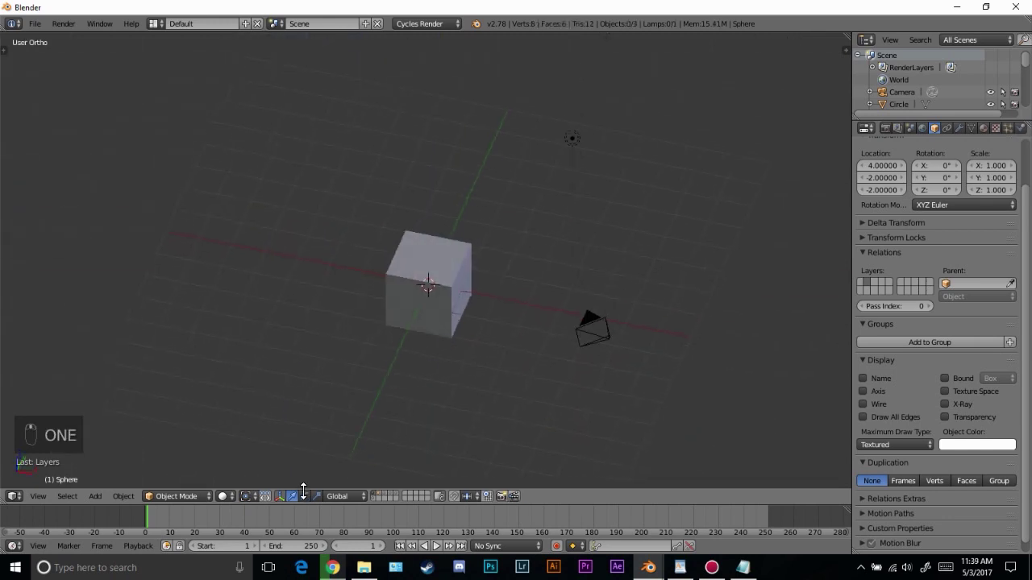
click(246, 494)
click(275, 439)
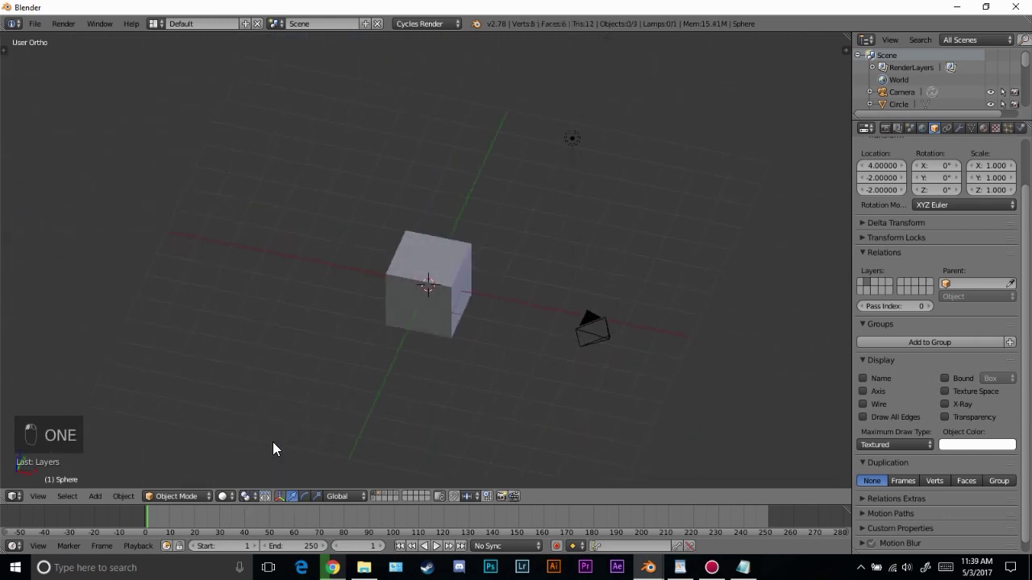
right_click(453, 291)
shift+right_click(572, 139)
shift+right_click(597, 332)
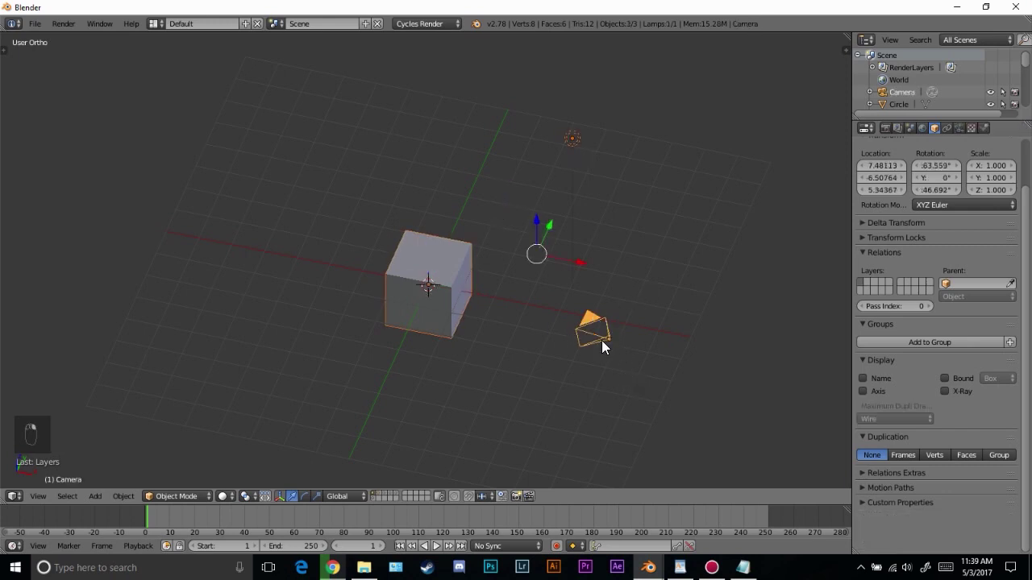
middle_drag(602, 347, 677, 224)
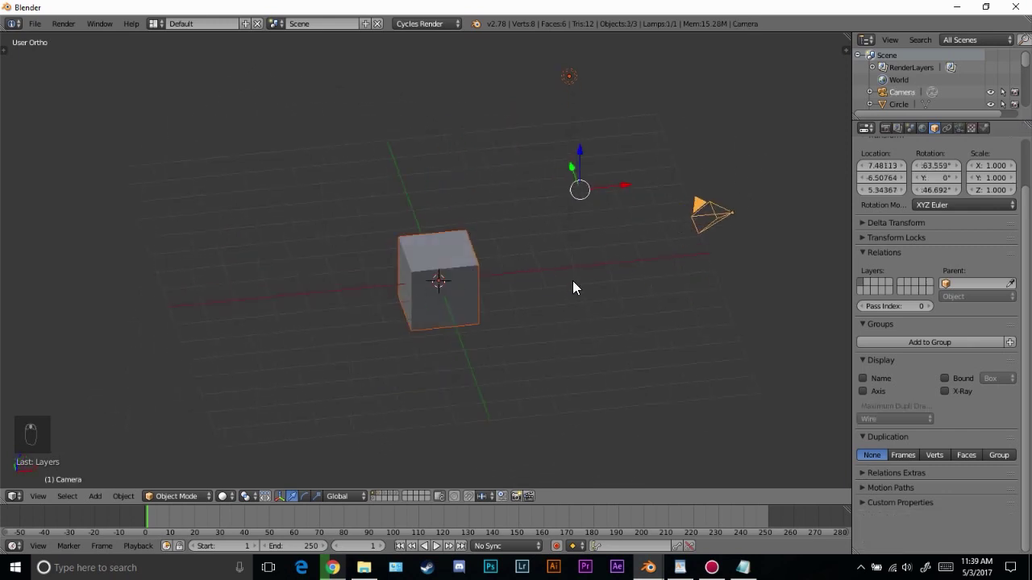
Step: Return to layer 2 and select the cube, cylinder and sphere together
key(2)
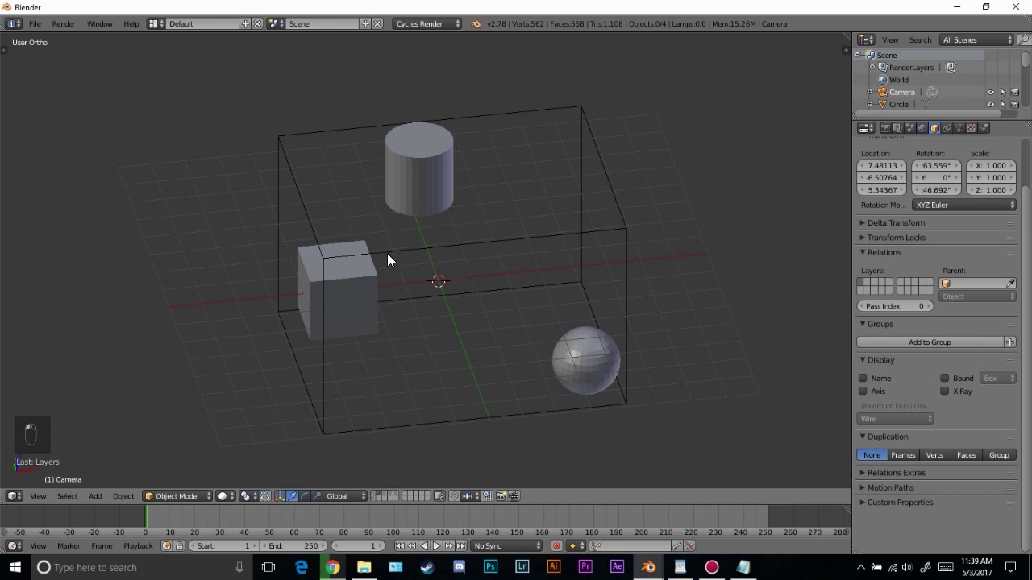
right_click(332, 292)
shift+right_click(419, 169)
shift+right_click(594, 371)
middle_drag(593, 371, 596, 333)
scroll(598, 304, up, 2)
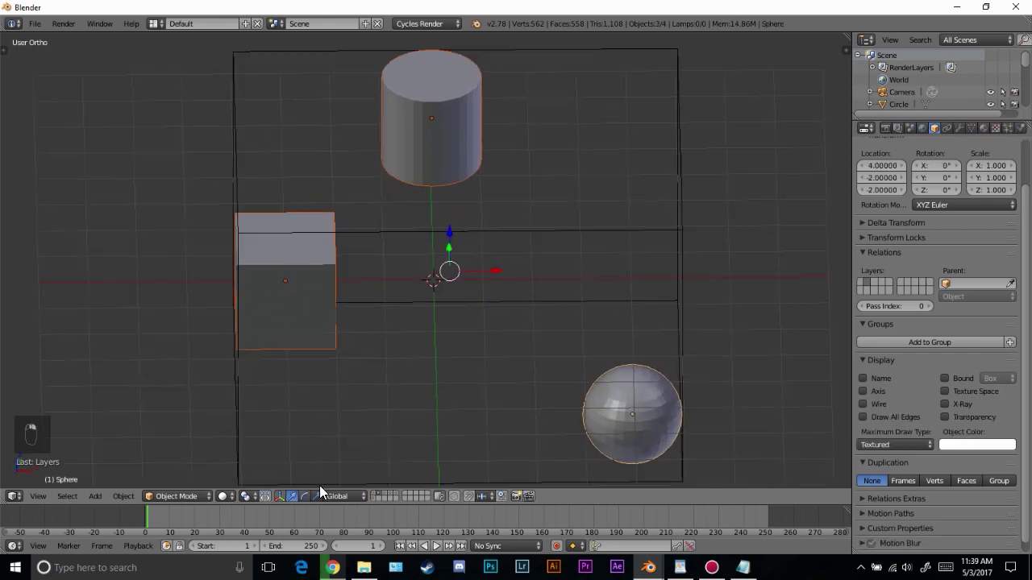
Step: Switch the pivot from Bounding Box Center to Median Point, then change it once more
click(244, 495)
click(268, 482)
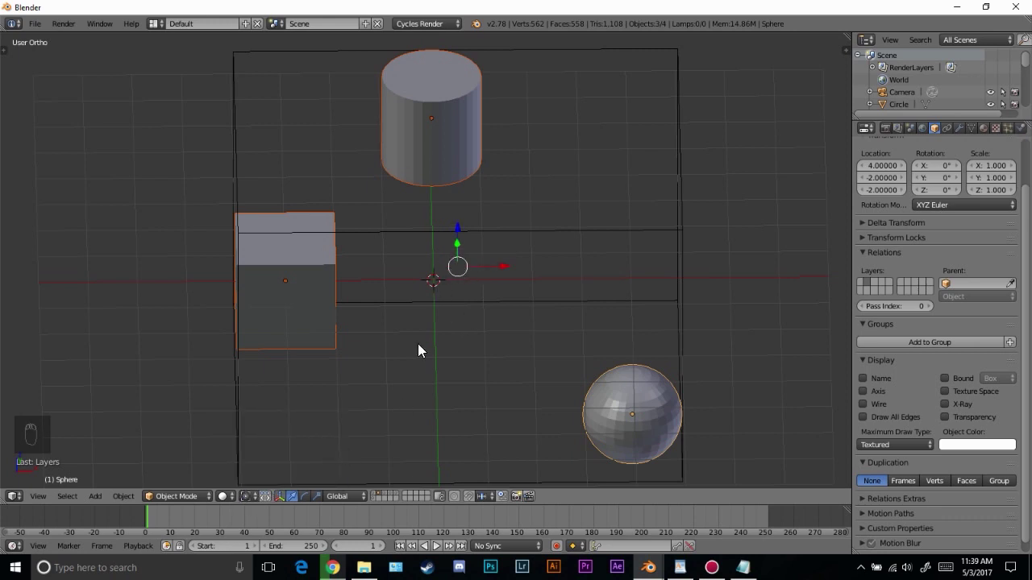
click(245, 496)
click(285, 444)
click(245, 494)
click(274, 469)
scroll(430, 334, down, 2)
key(3)
middle_drag(445, 343, 462, 305)
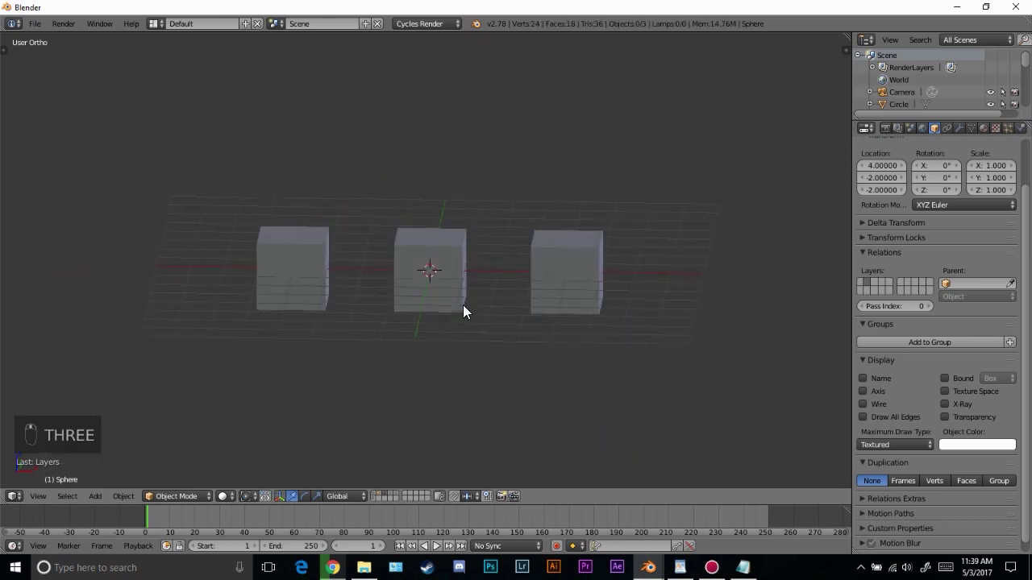
scroll(462, 308, up, 1)
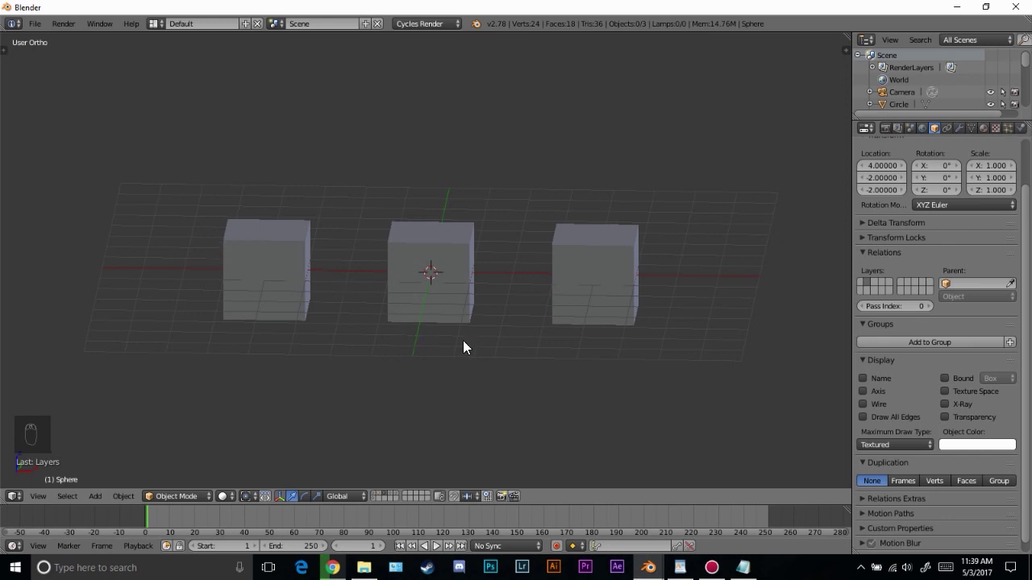
right_click(303, 271)
shift+right_click(464, 266)
shift+right_click(595, 299)
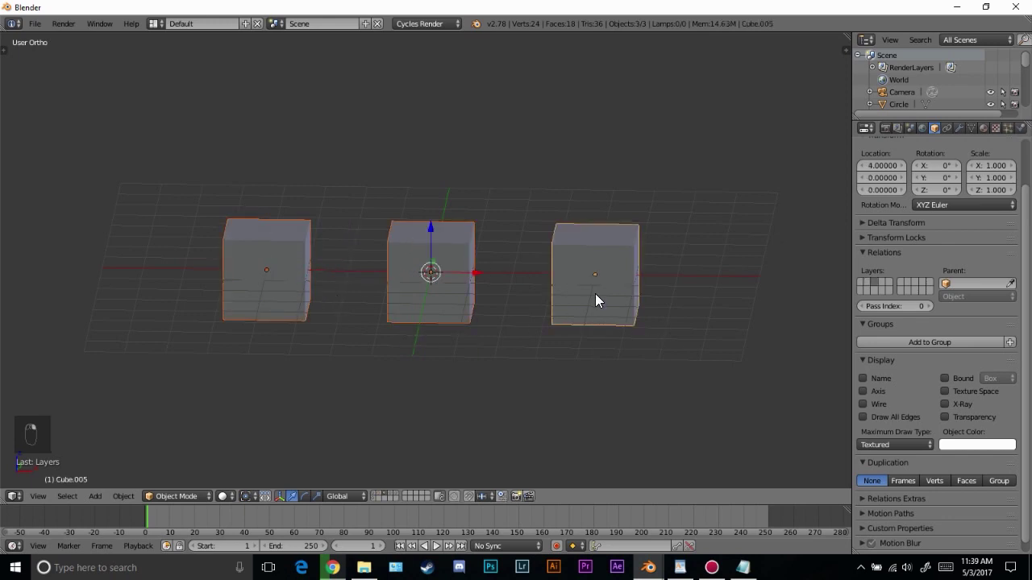
click(247, 496)
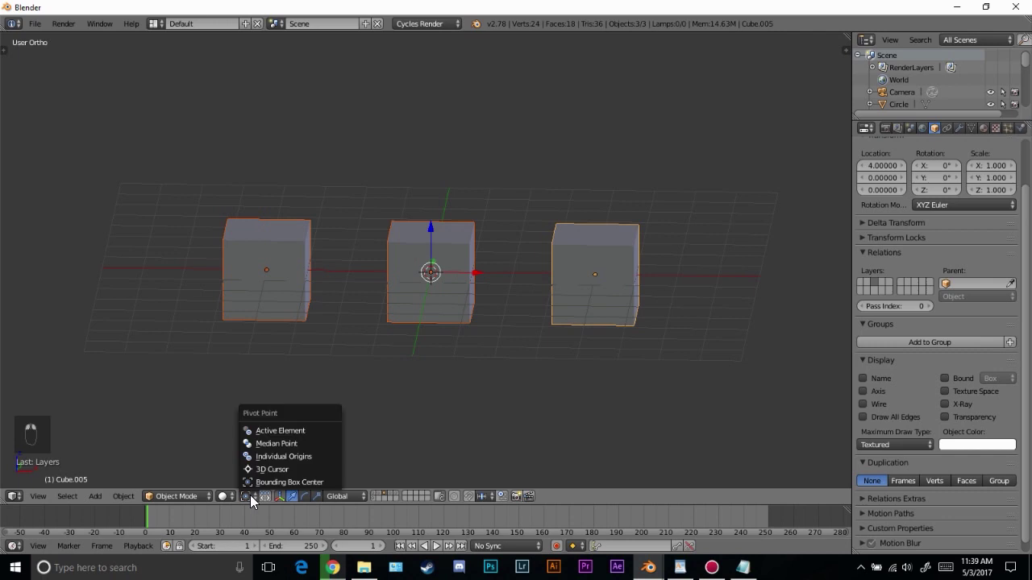
click(280, 457)
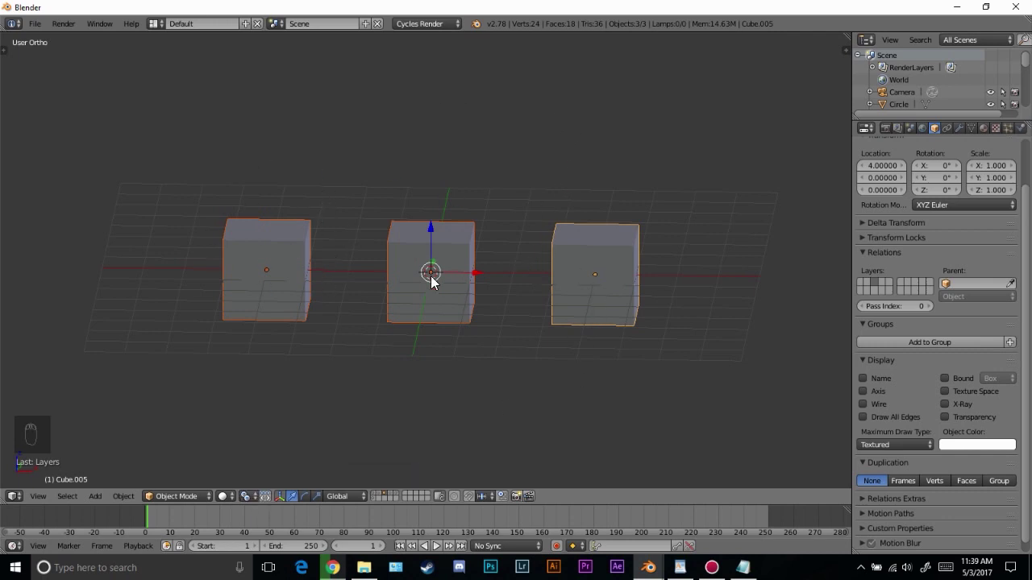
key(r)
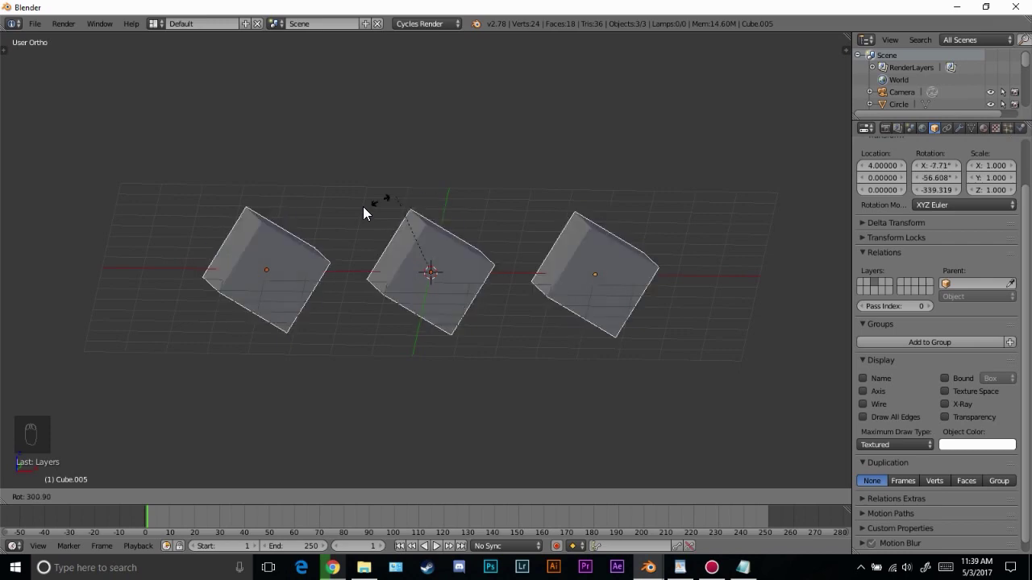
right_click(423, 288)
key(r)
key(r)
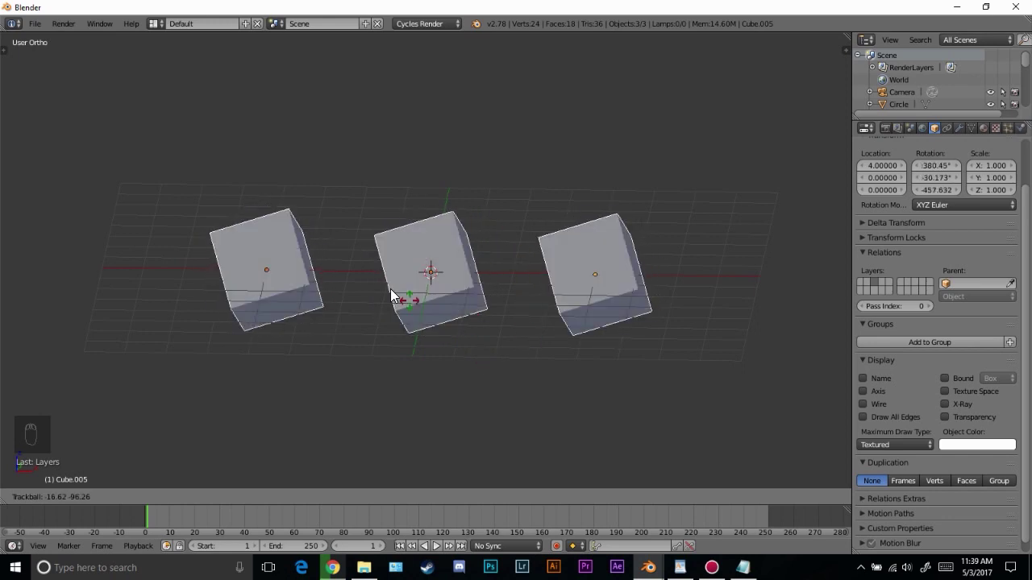
key(Escape)
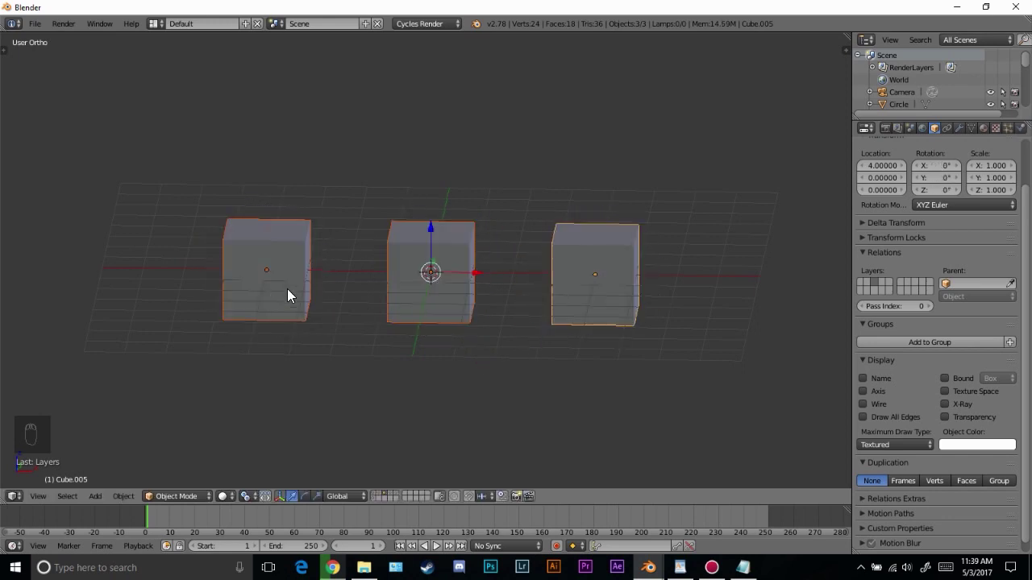
Step: Show the rocket's layer, zoom in on its body and enter Edit Mode, undoing earlier changes
click(388, 495)
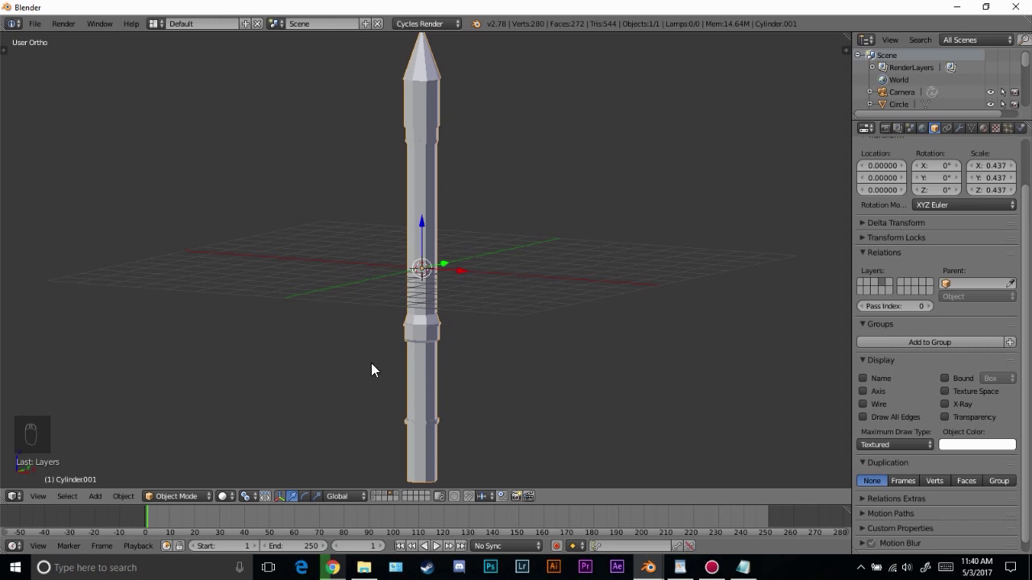
scroll(448, 133, up, 3)
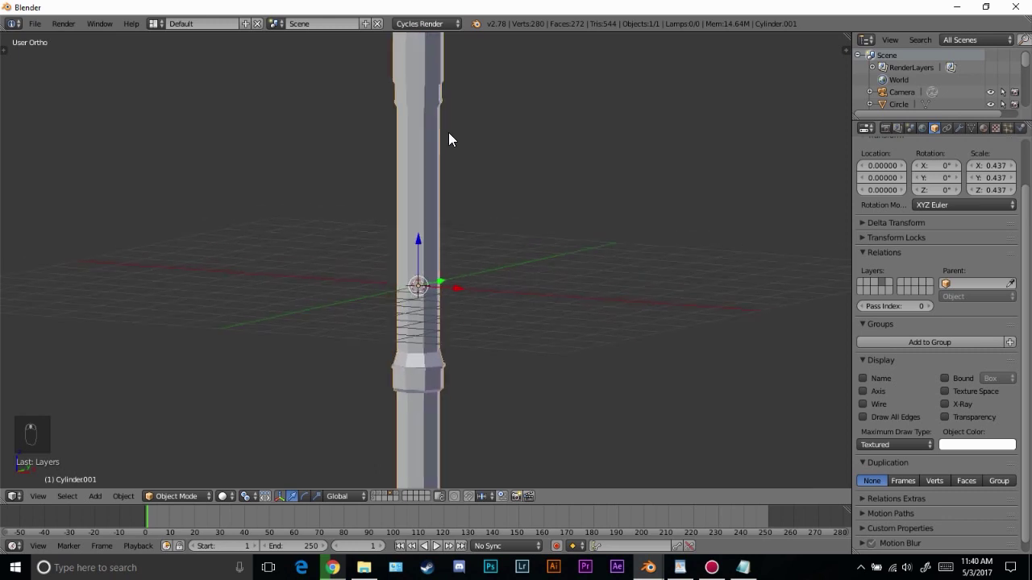
shift+middle_drag(448, 132, 450, 245)
key(Tab)
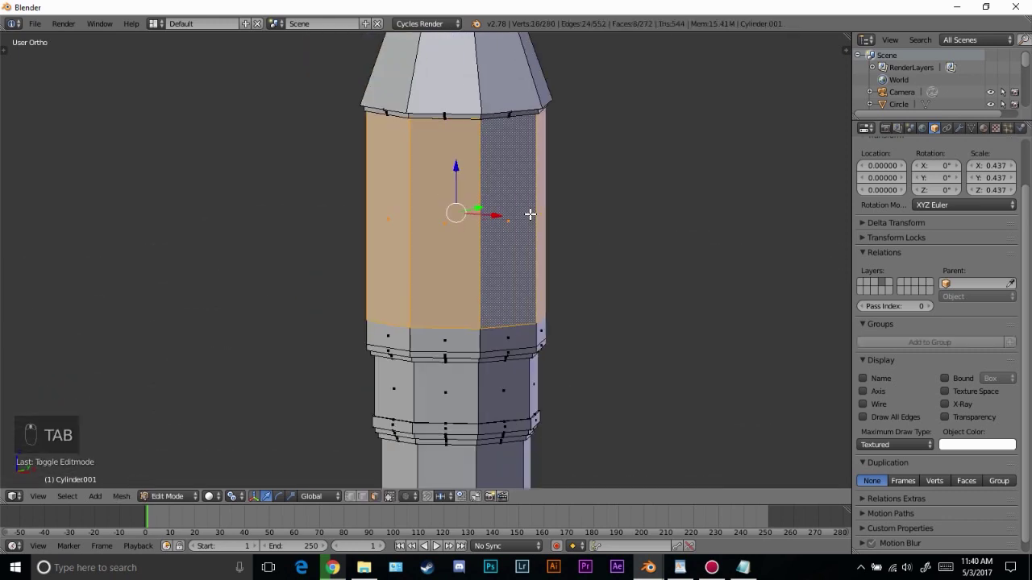
key(ctrl+z)
key(ctrl+z)
key(ctrl+z)
scroll(490, 207, up, 1)
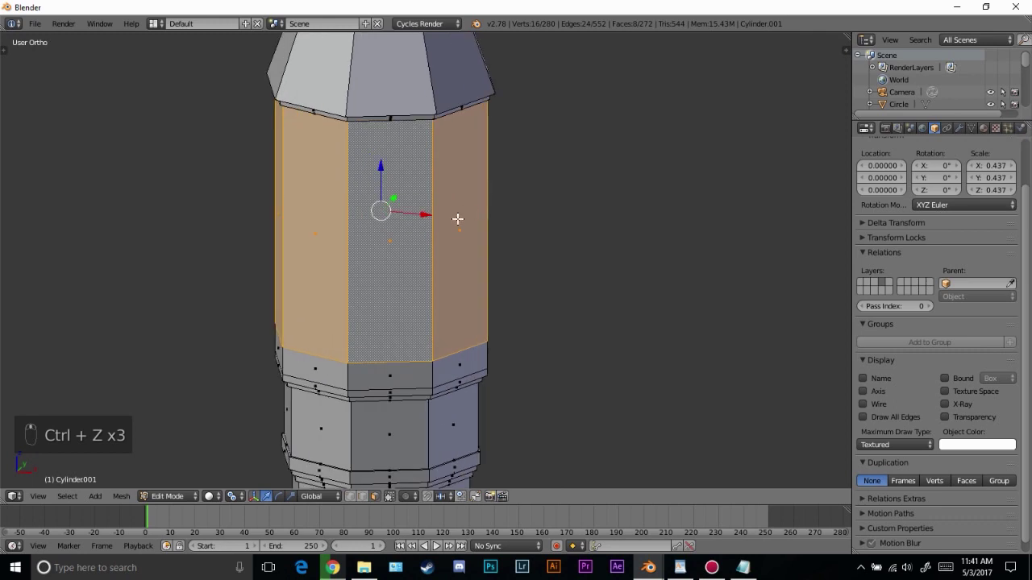
Step: Select the rocket's upper face band and inset each face individually
alt+right_click(421, 415)
alt+right_click(403, 178)
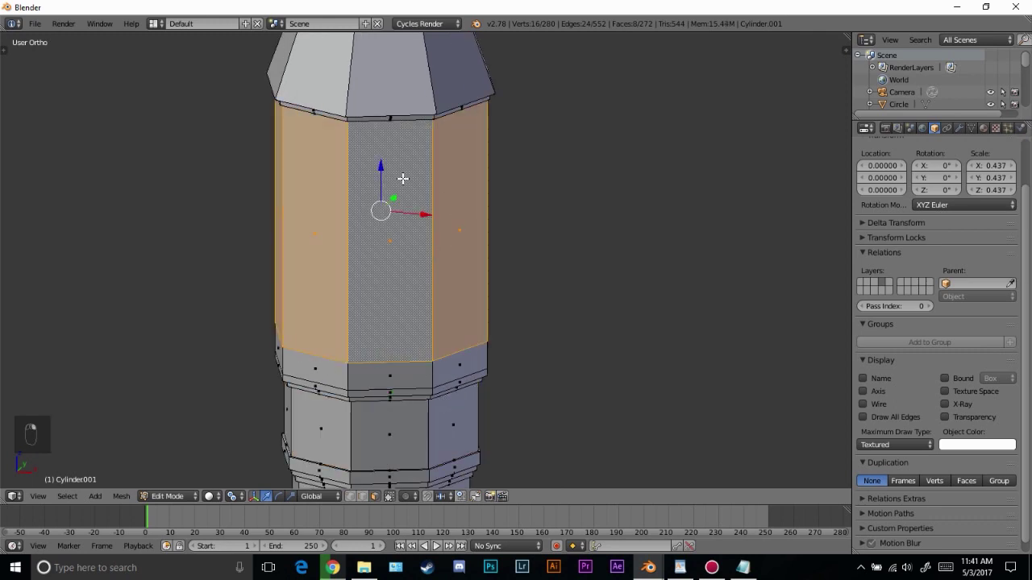
key(i)
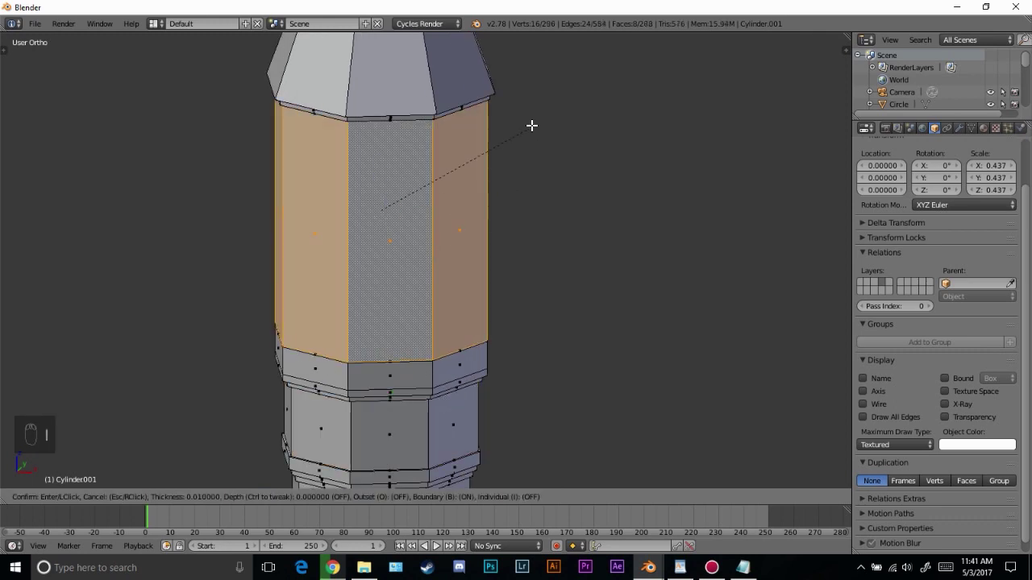
key(i)
key(i)
key(i)
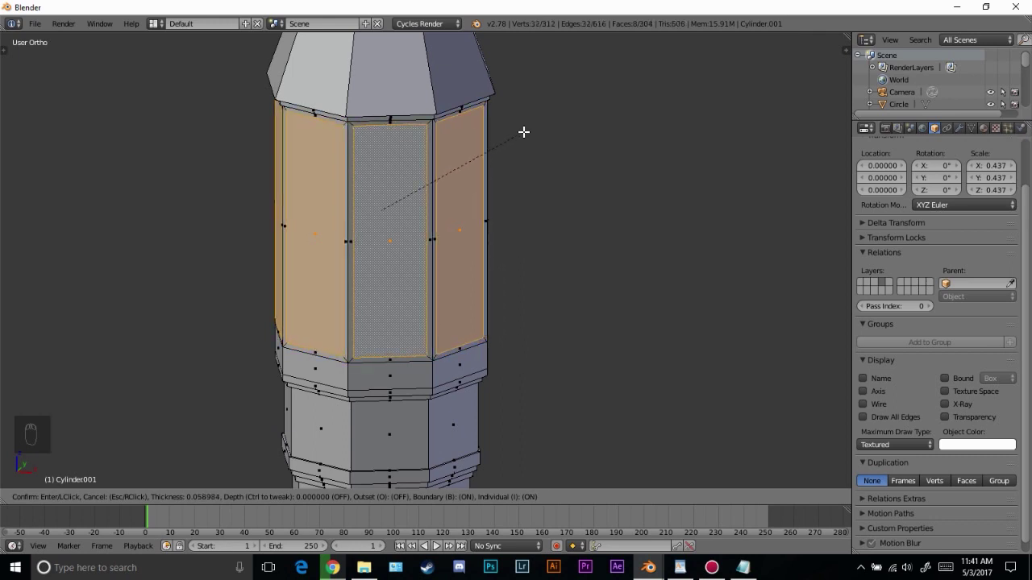
click(525, 131)
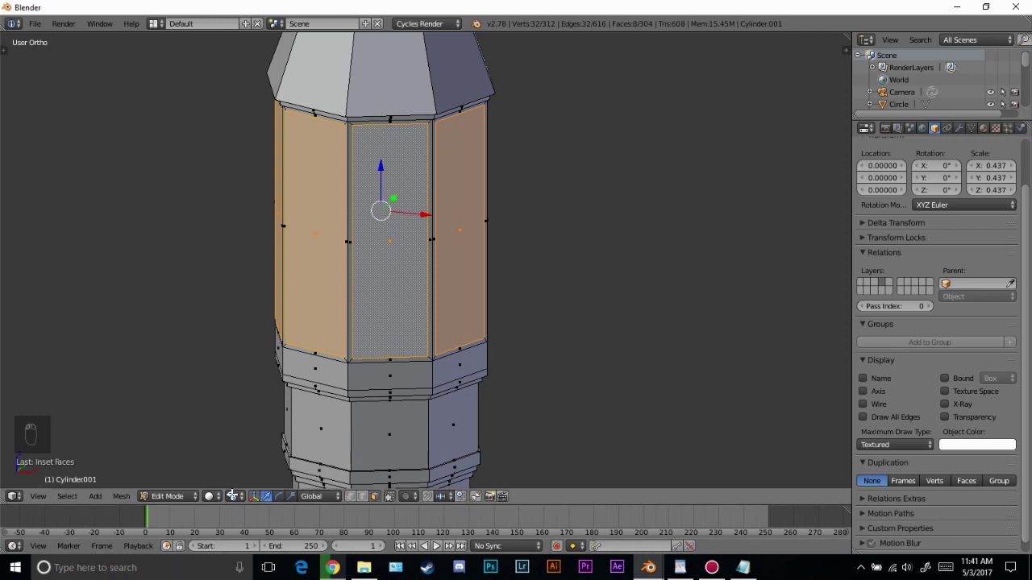
Step: Keep Median Point as pivot and trial-scale the selected faces, cancelling it
click(233, 497)
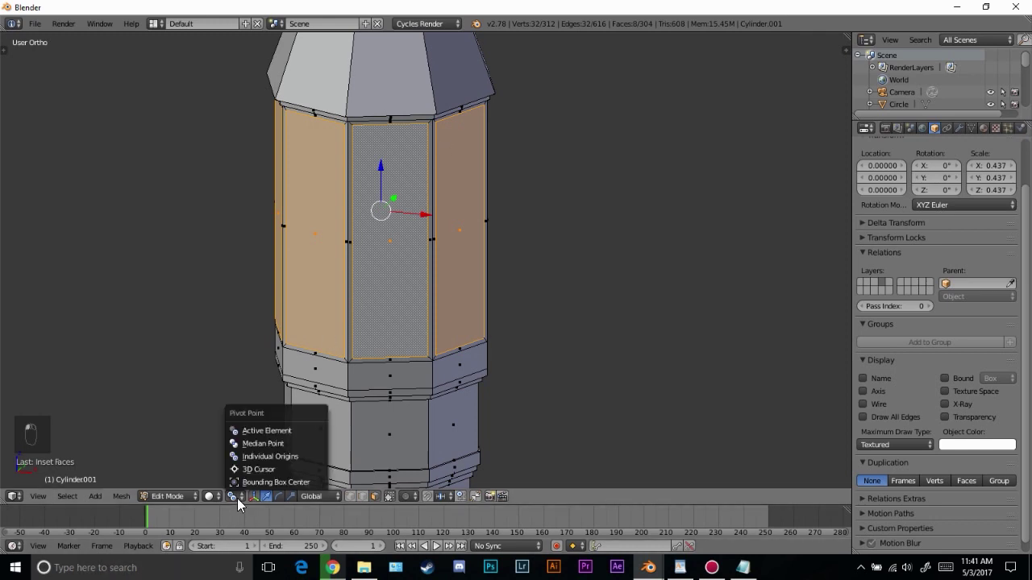
click(266, 445)
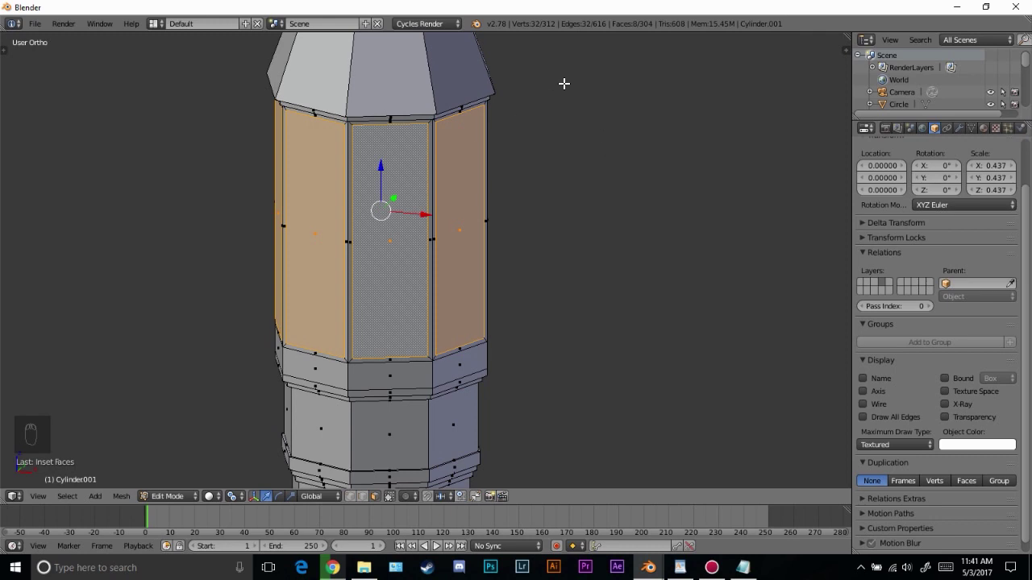
key(s)
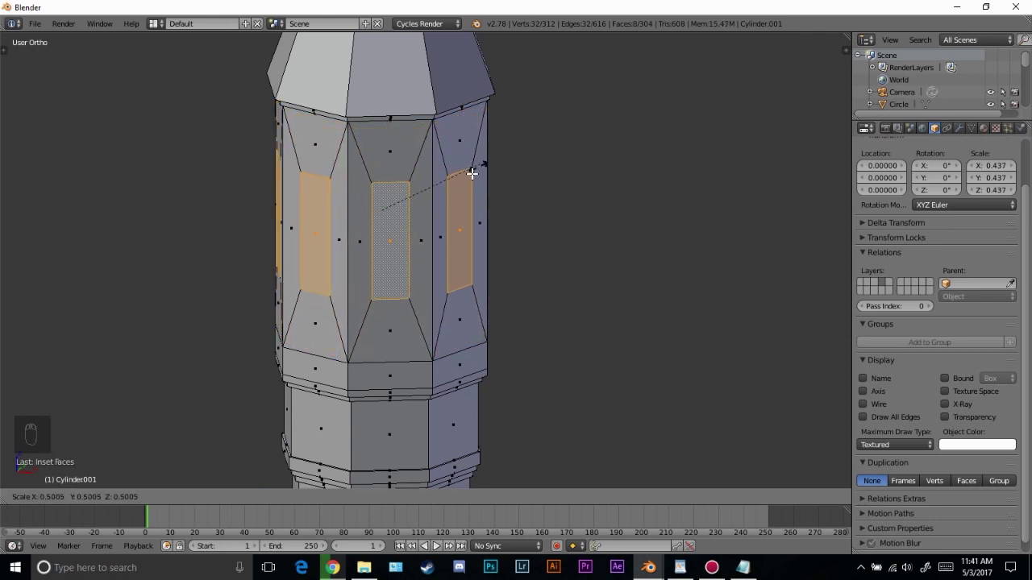
right_click(363, 338)
Step: Set the pivot to Individual Origins, trial-scale the faces and cancel, then return to Object Mode
click(255, 496)
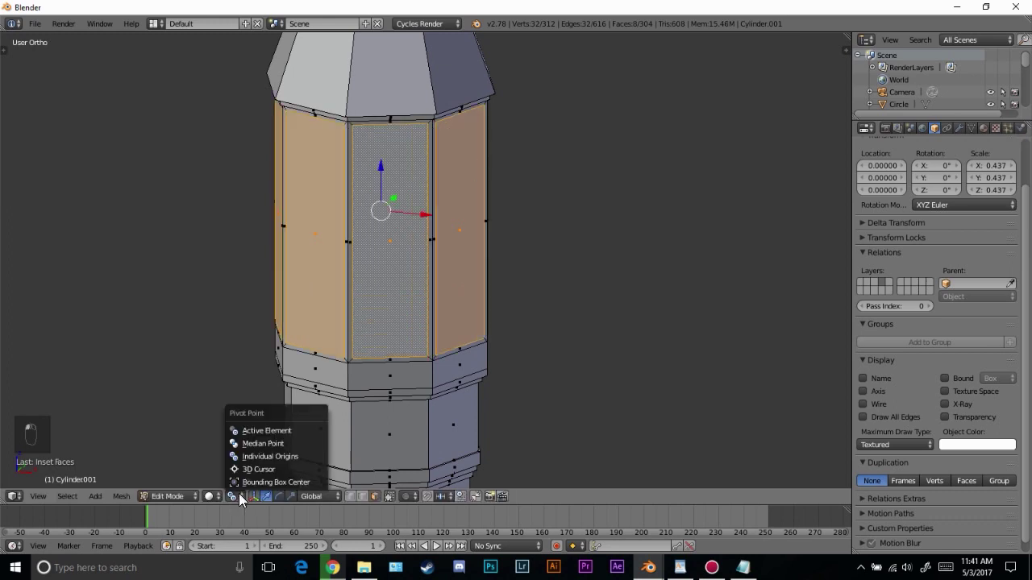
click(249, 444)
key(s)
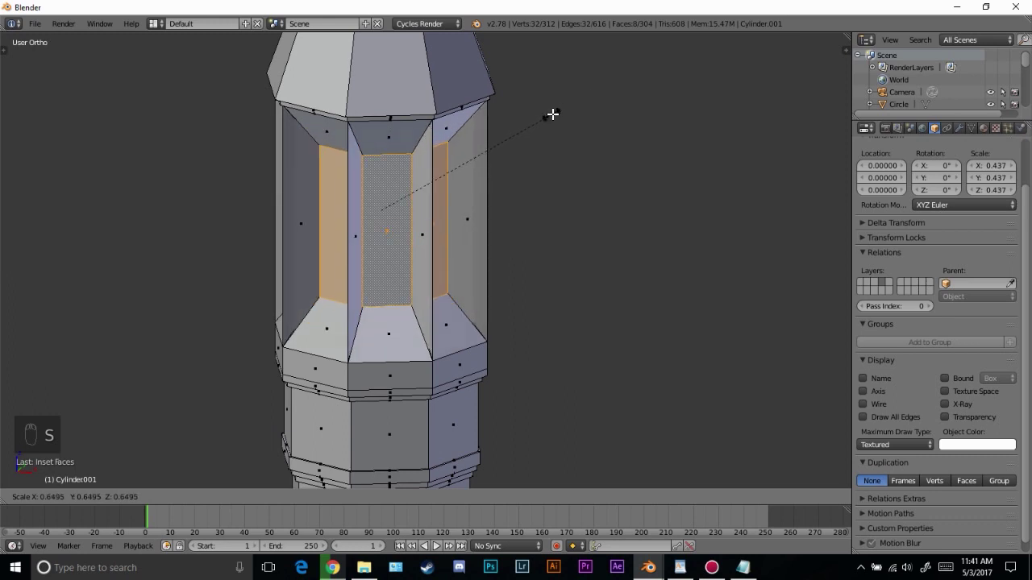
right_click(306, 453)
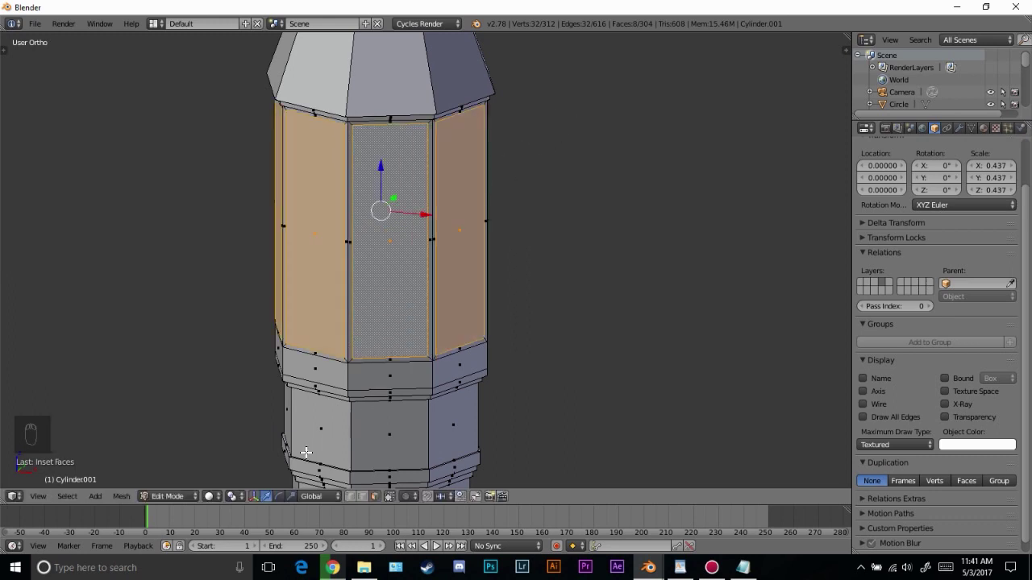
click(234, 500)
click(252, 454)
key(s)
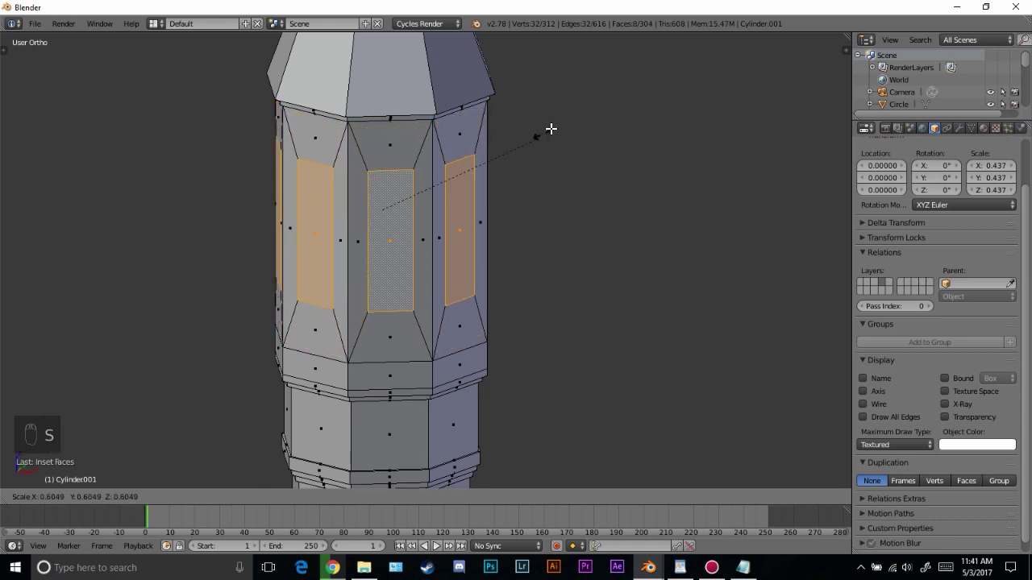
right_click(484, 159)
scroll(539, 183, down, 5)
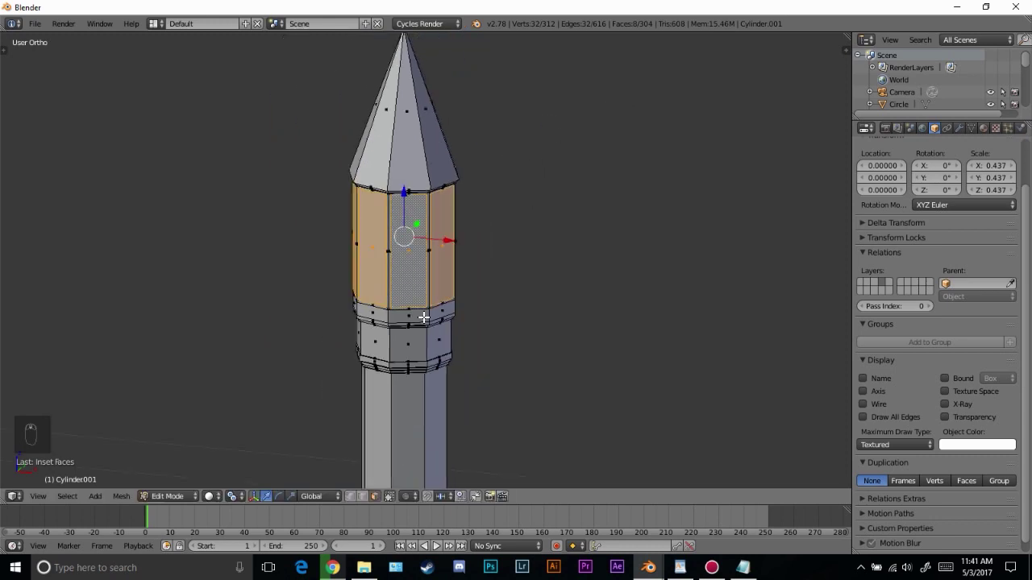
key(Tab)
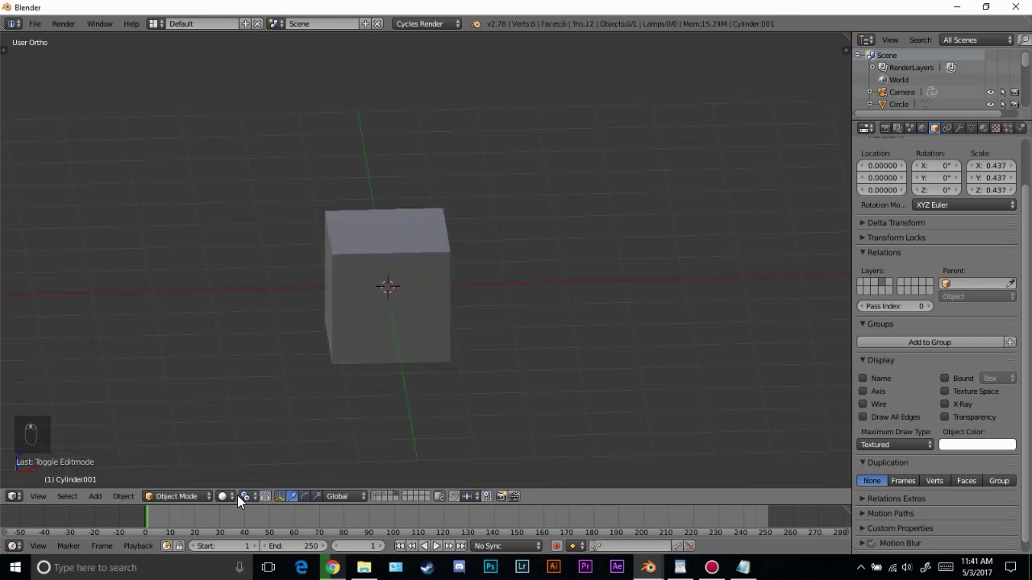
Step: Make 3D Cursor the pivot point and select the cube
click(242, 495)
click(267, 471)
middle_drag(402, 384, 395, 337)
right_click(397, 279)
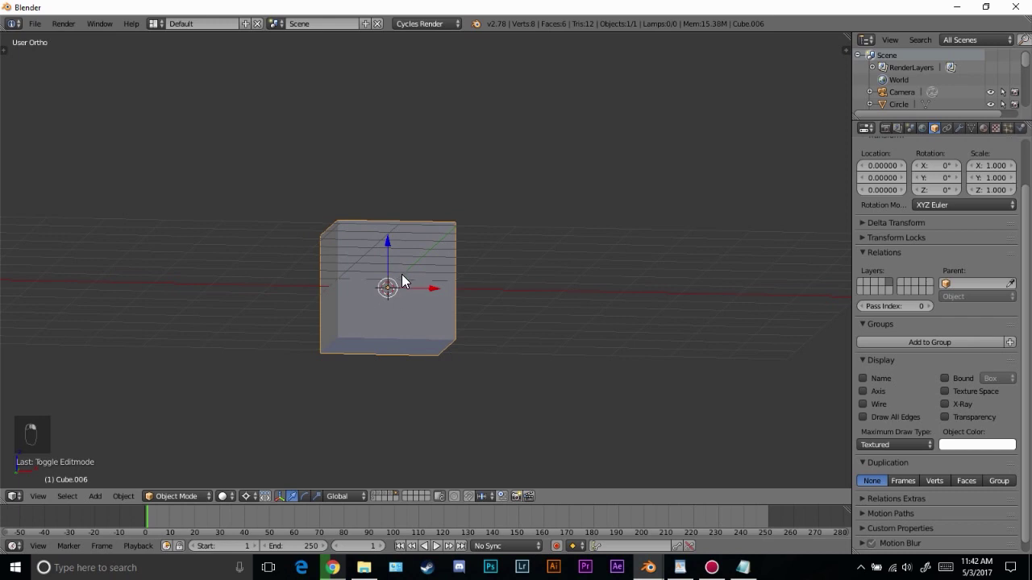
middle_drag(384, 291, 690, 101)
Step: Move the 3D cursor around the scene, finally placing it at the cube's centre
click(689, 84)
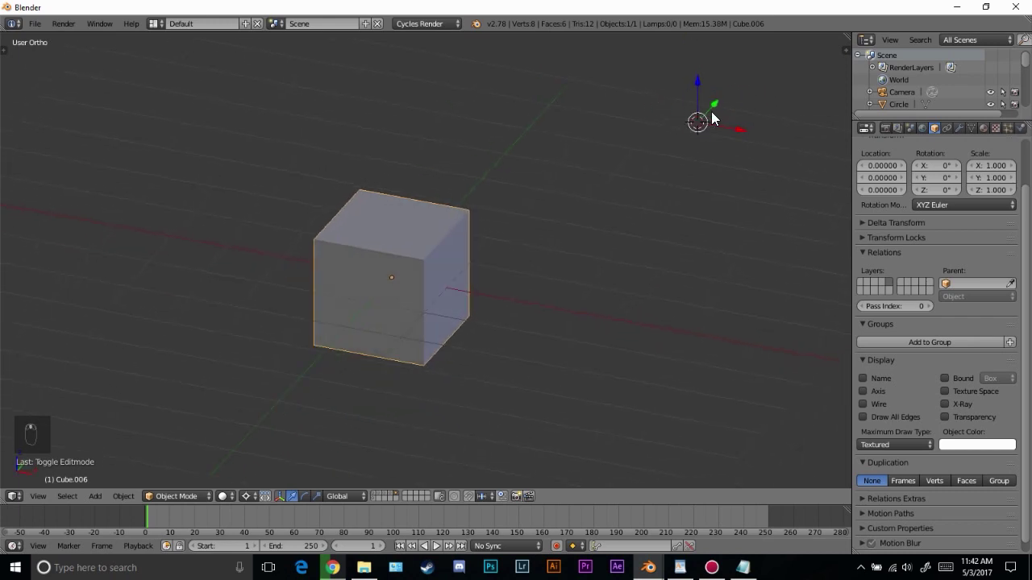
click(108, 145)
click(108, 357)
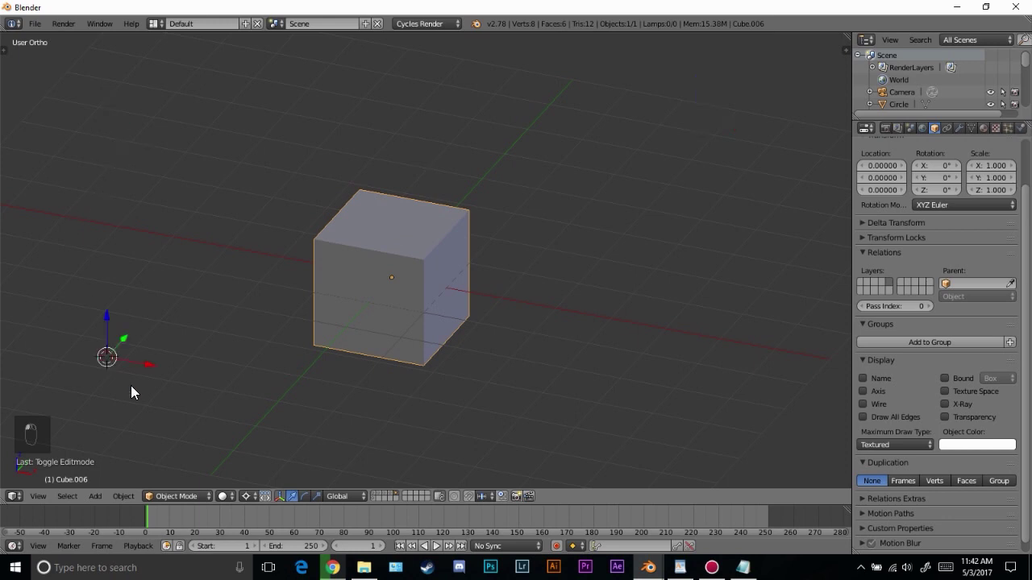
click(367, 412)
click(668, 206)
click(565, 116)
click(293, 120)
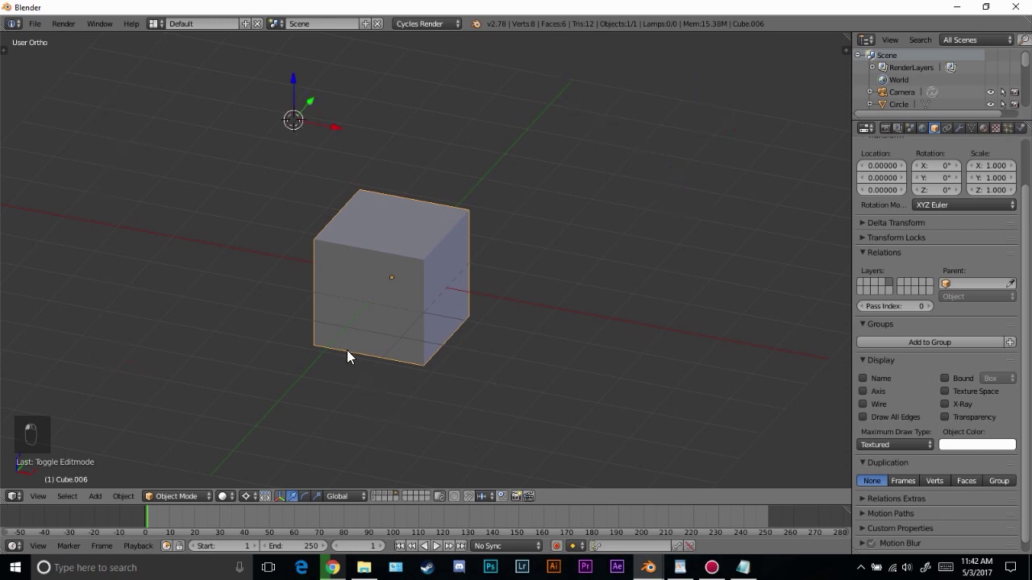
middle_drag(595, 362, 458, 248)
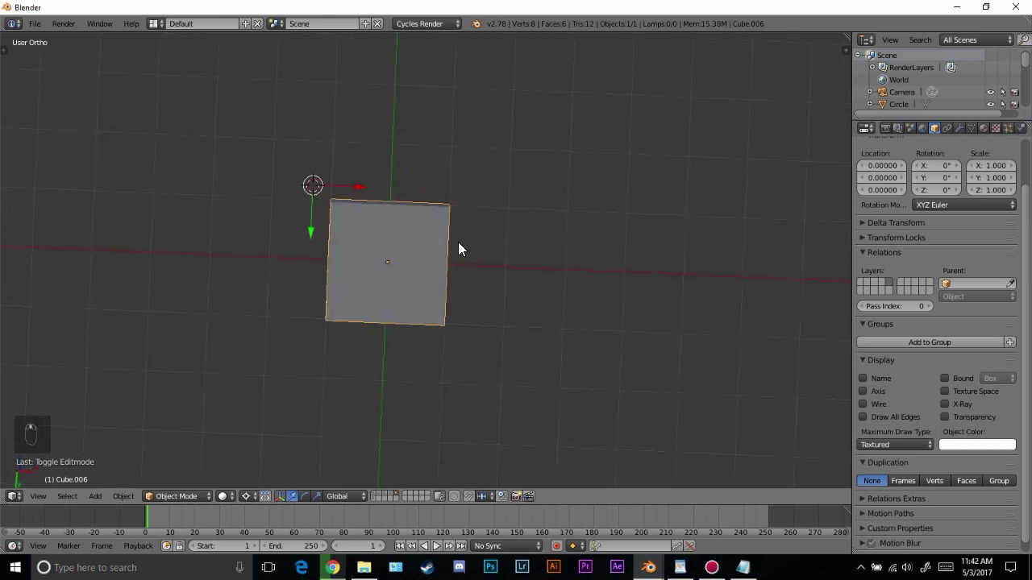
click(386, 263)
middle_drag(446, 183, 403, 291)
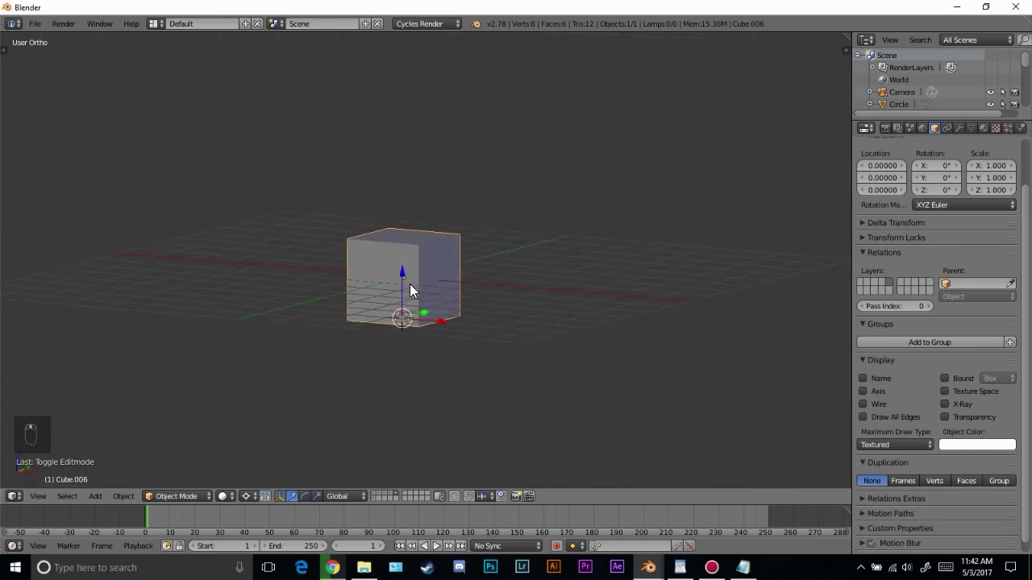
Step: In front view, trial-scale the cube twice around the 3D cursor at its base, cancelling both times
key(KP_1)
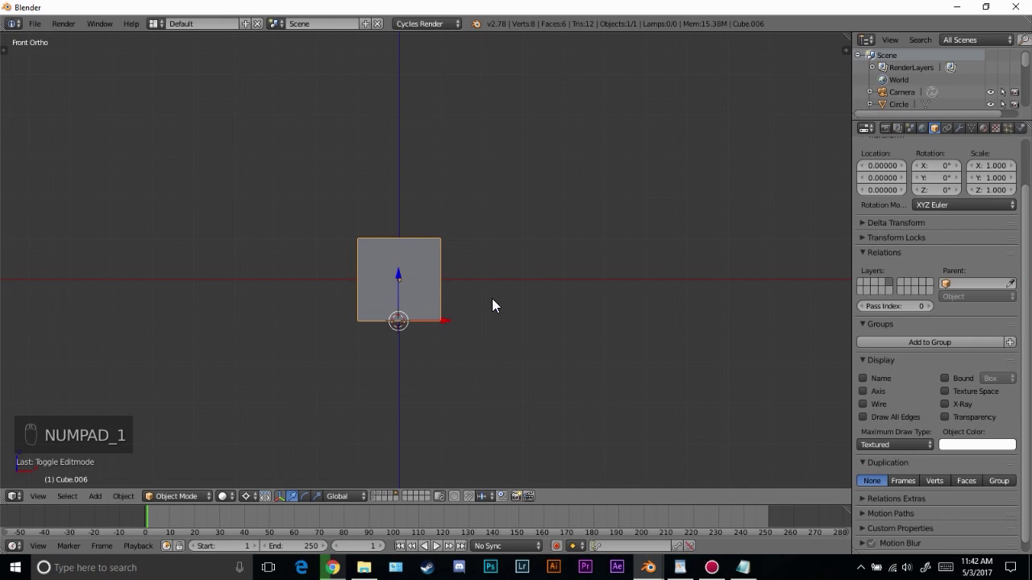
key(s)
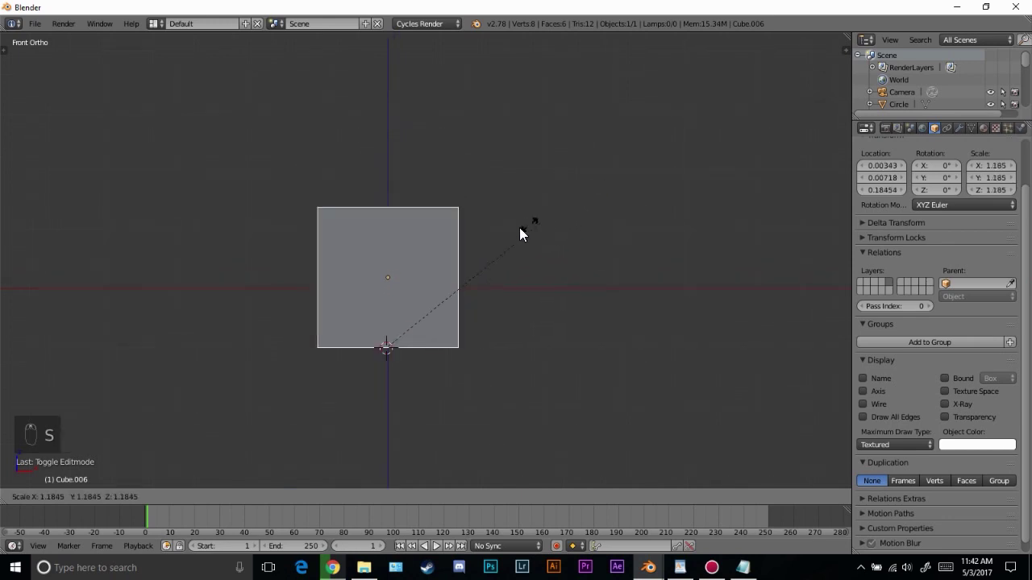
right_click(583, 191)
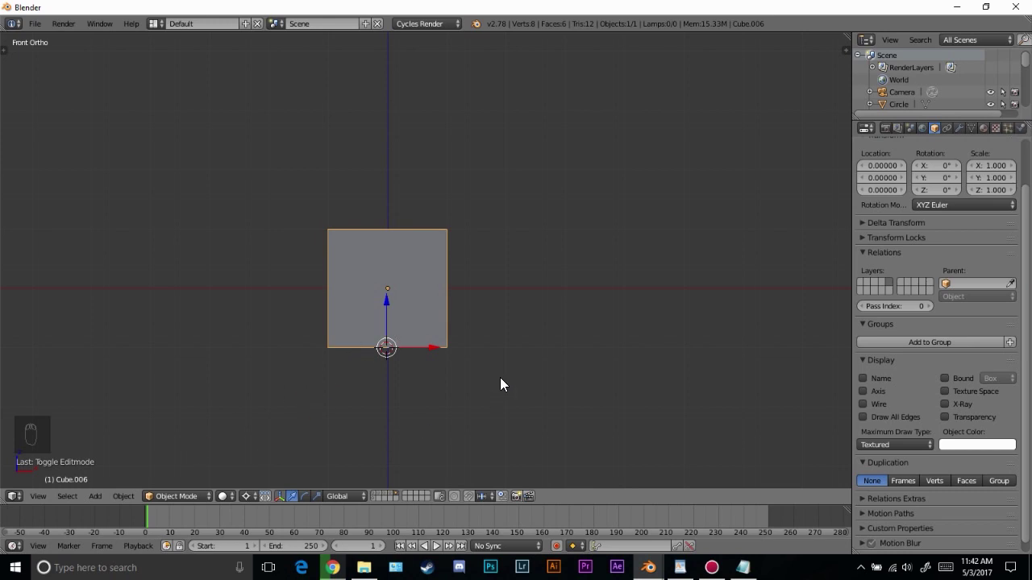
key(s)
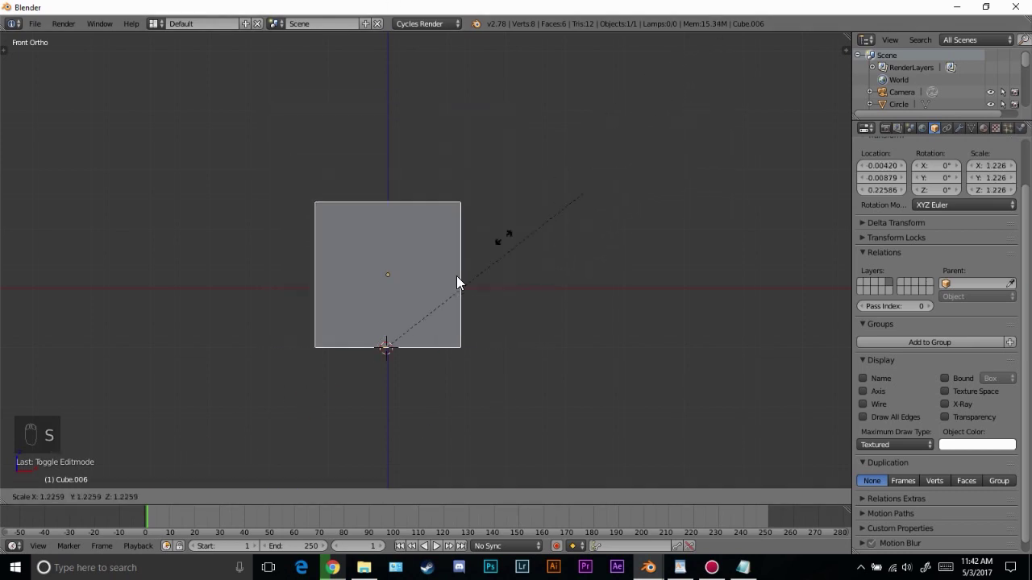
right_click(559, 197)
Step: Show the small cube and circle layer in top view, select the small cube, and recentre the 3D cursor
click(373, 495)
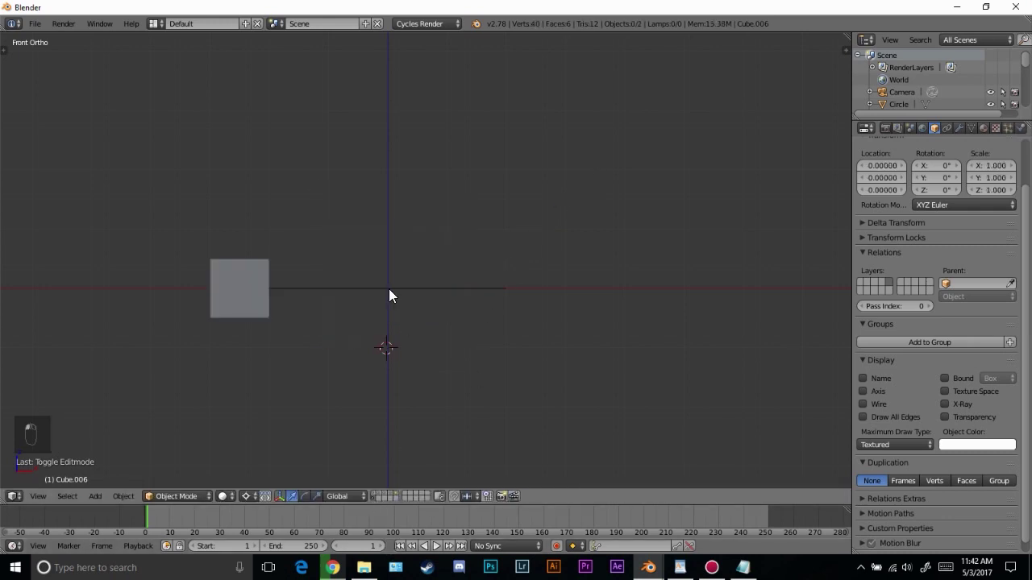
middle_drag(388, 289, 379, 364)
key(KP_7)
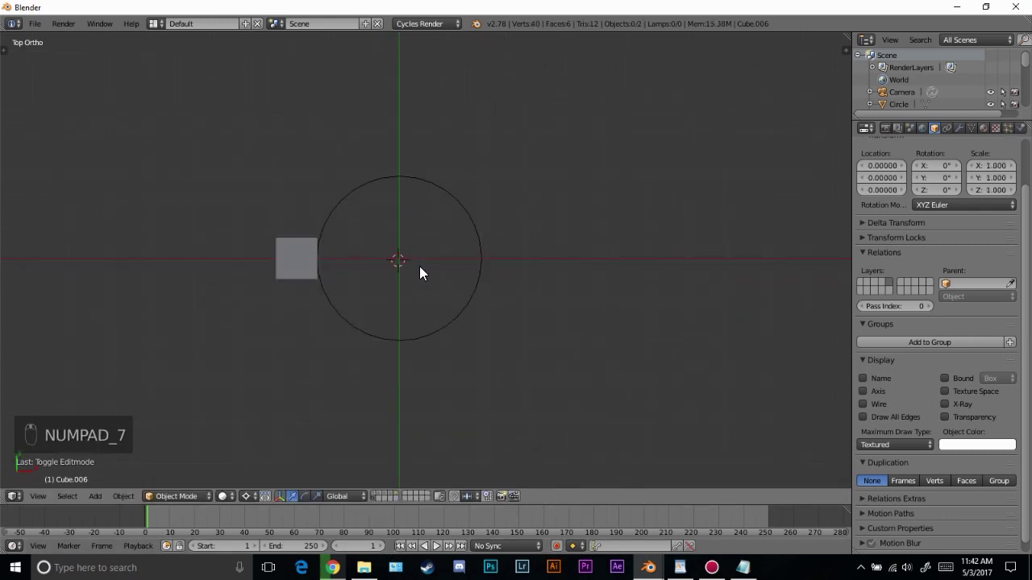
scroll(420, 282, up, 2)
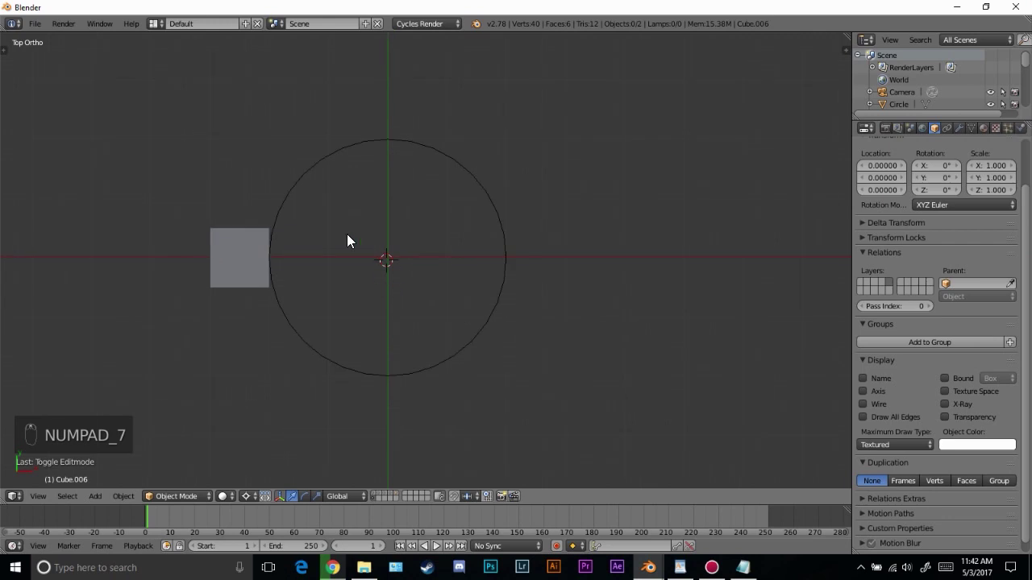
right_click(230, 254)
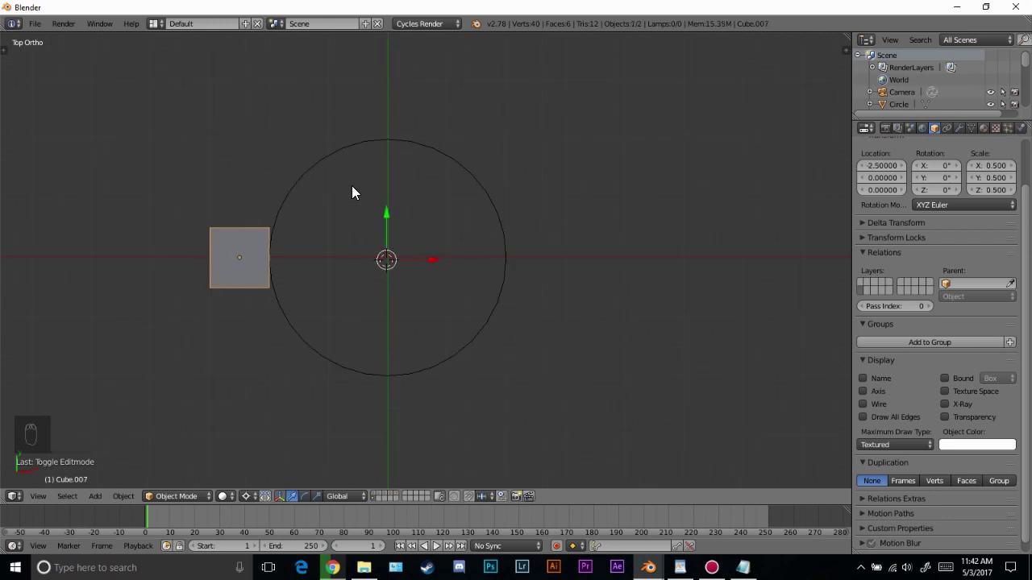
key(shift+c)
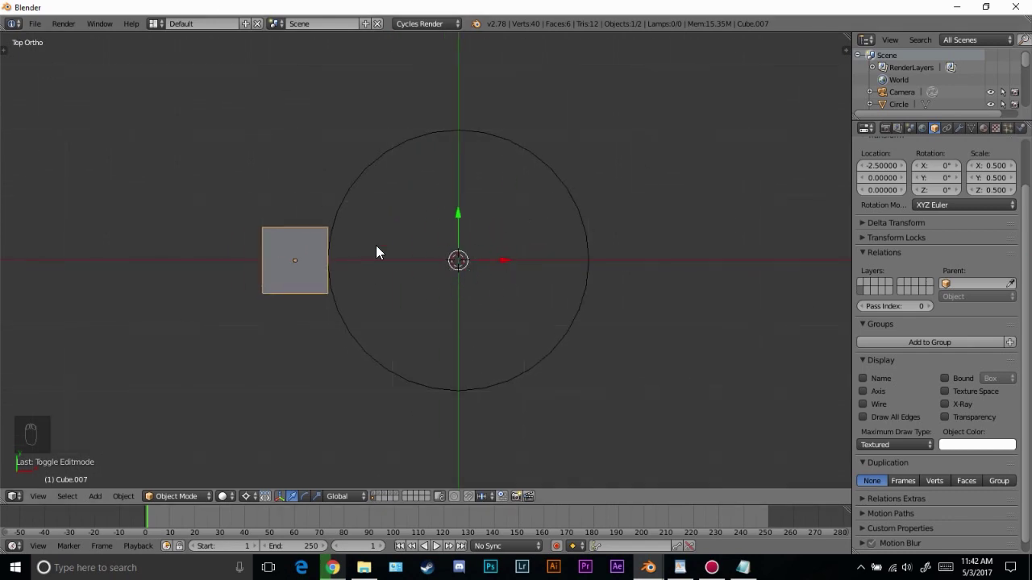
Step: Set the pivot point to 3D Cursor and trial-rotate the cube around it twice, cancelling both
click(244, 497)
click(273, 469)
key(r)
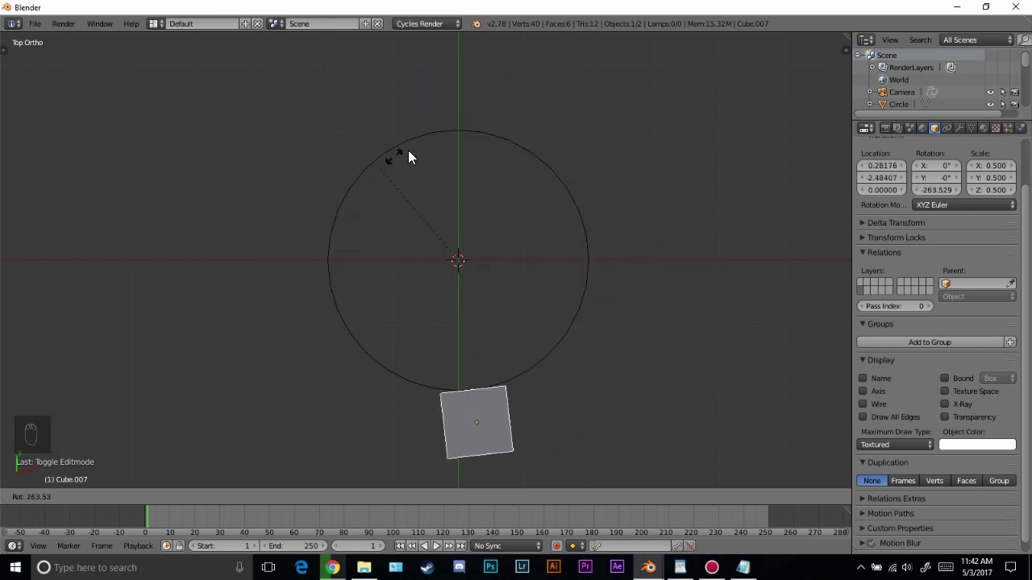
key(Escape)
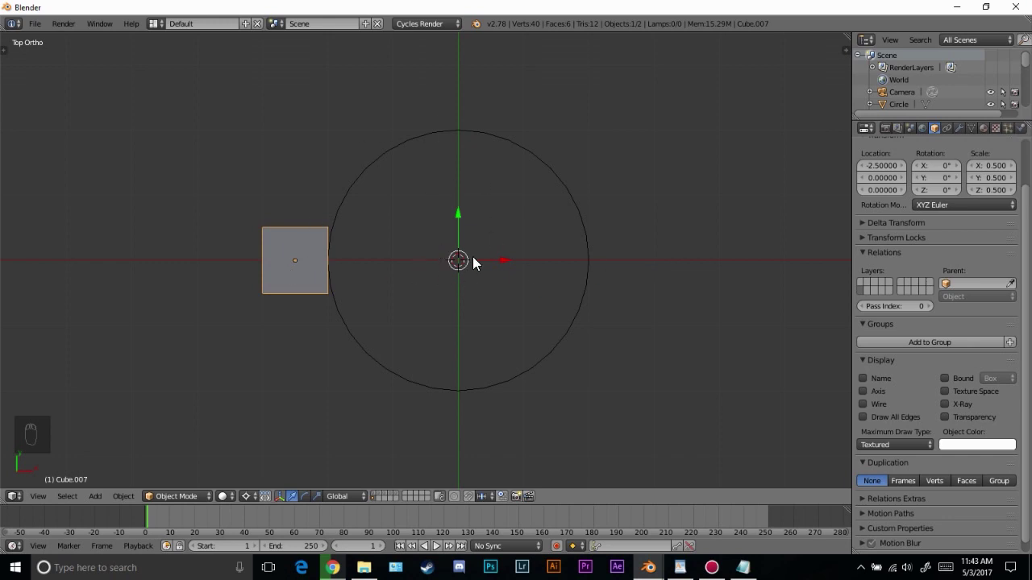
key(r)
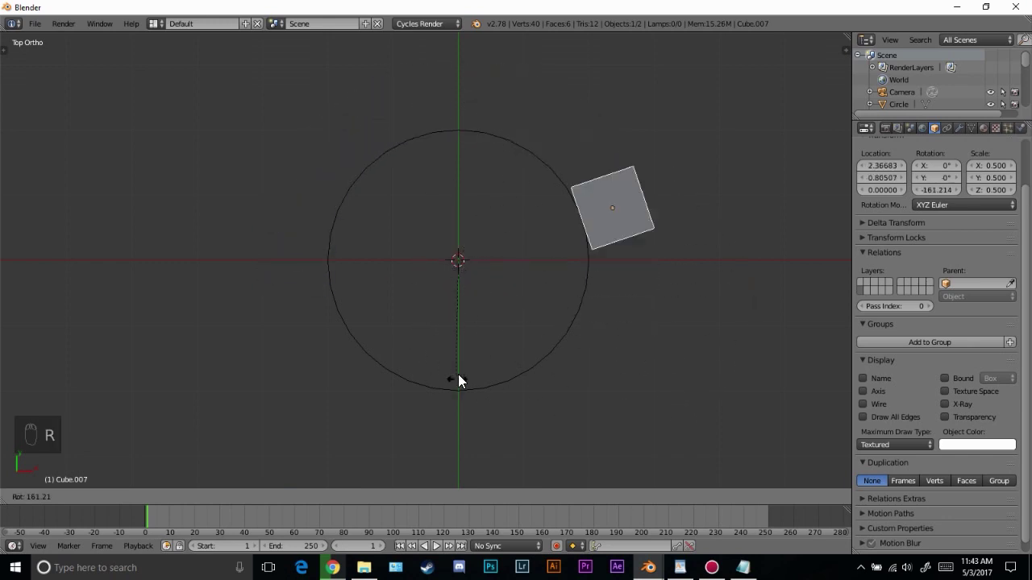
right_click(458, 374)
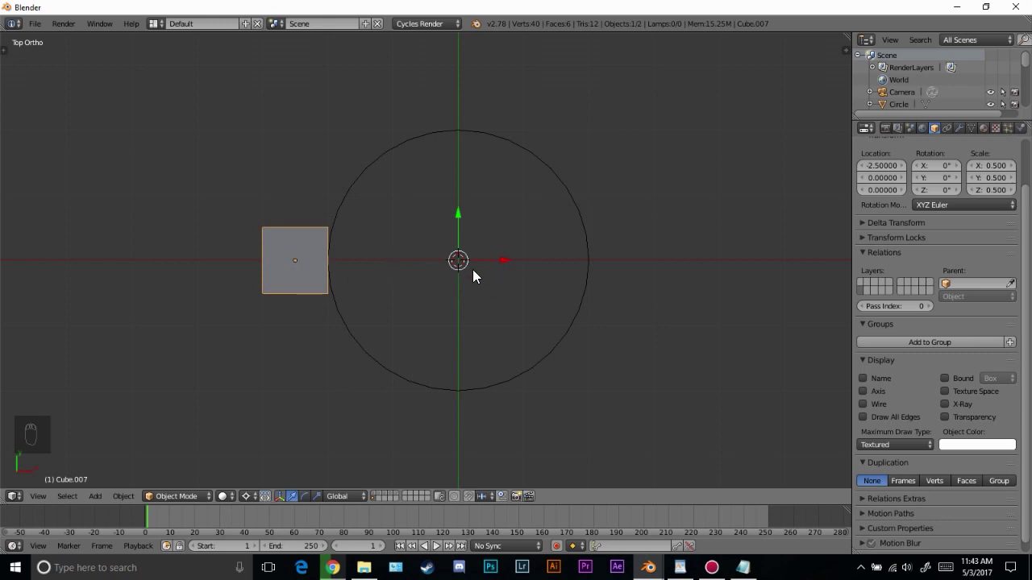
key(ctrl+alt+shift+c)
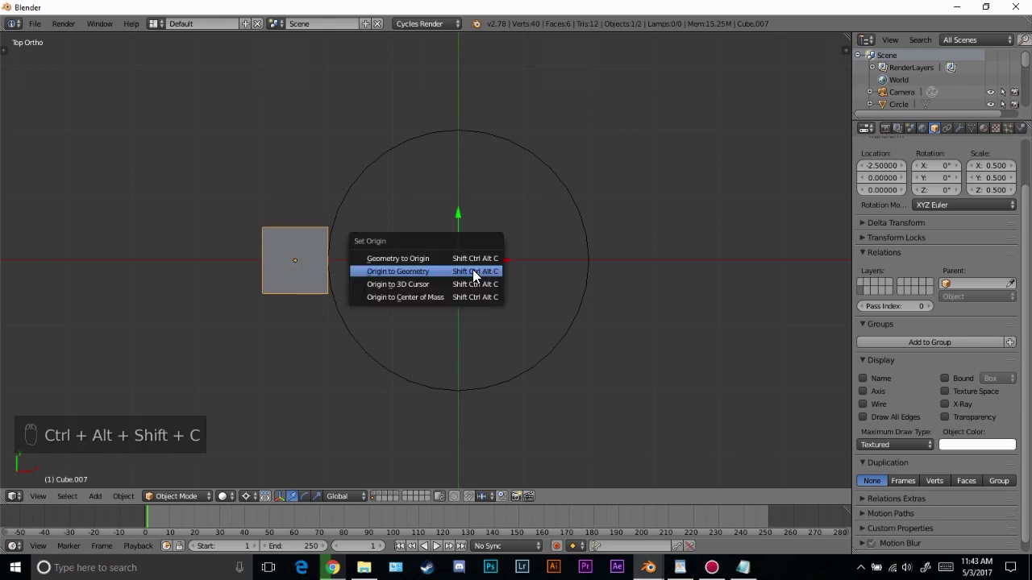
Step: Set the small cube's origin to the 3D cursor, restore Median Point pivot, and test-rotate without keeping it
click(403, 284)
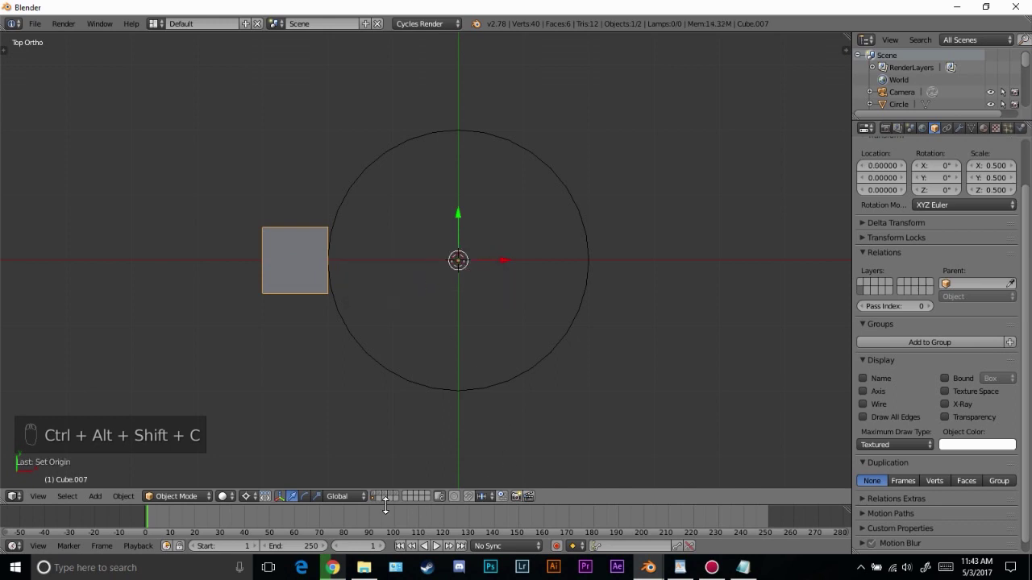
click(250, 496)
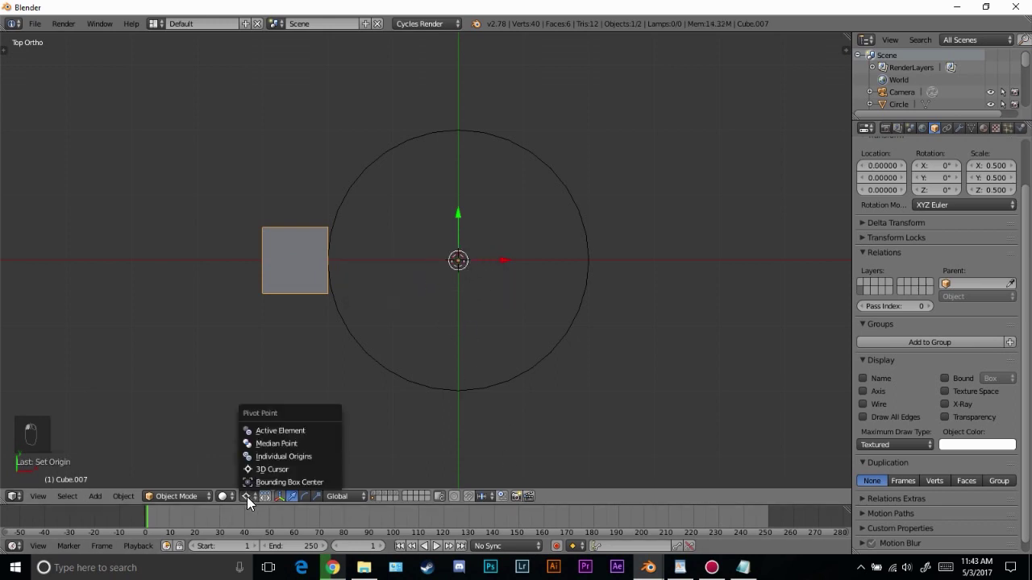
click(253, 495)
click(275, 449)
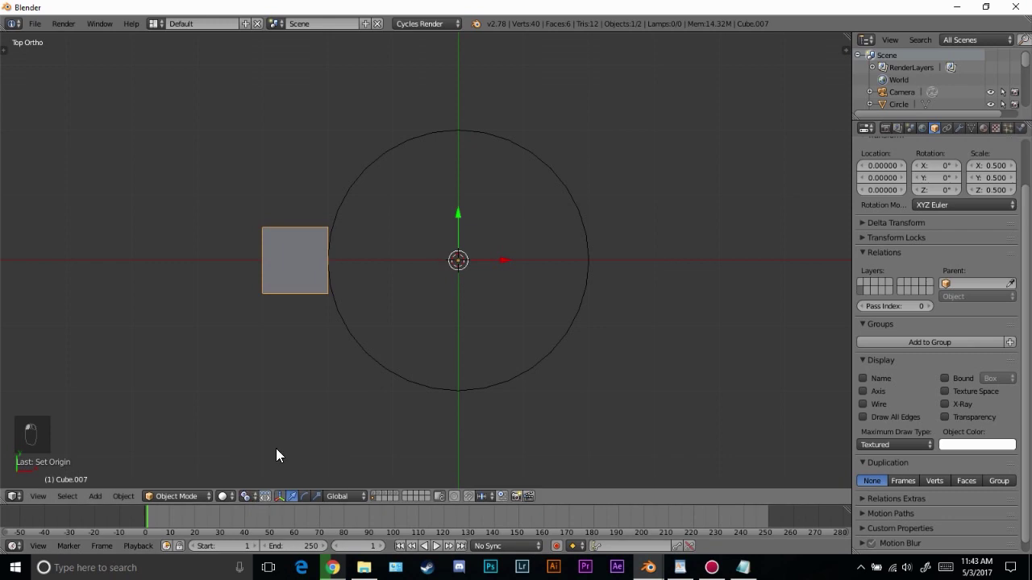
click(247, 493)
click(273, 442)
key(r)
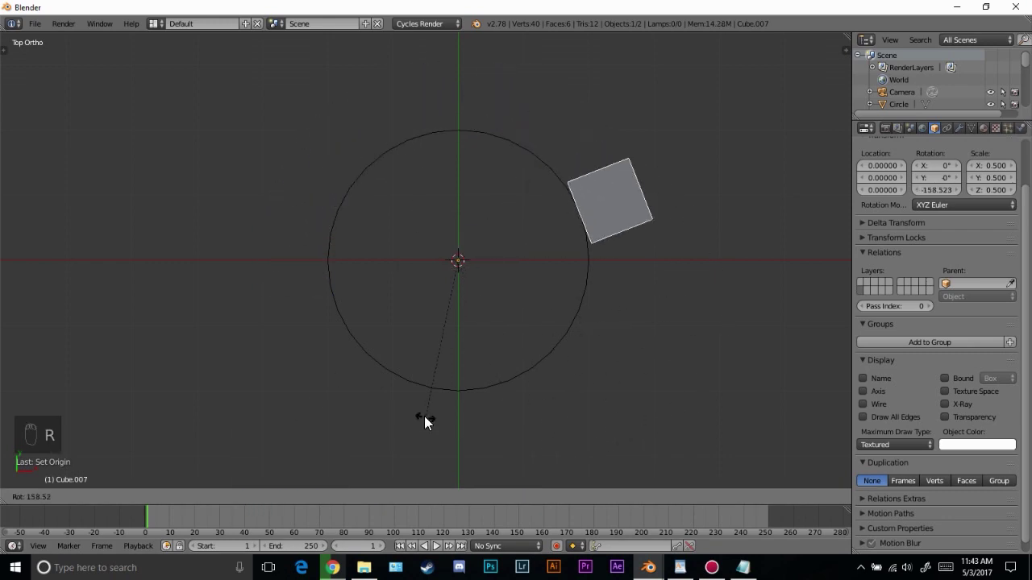
right_click(424, 416)
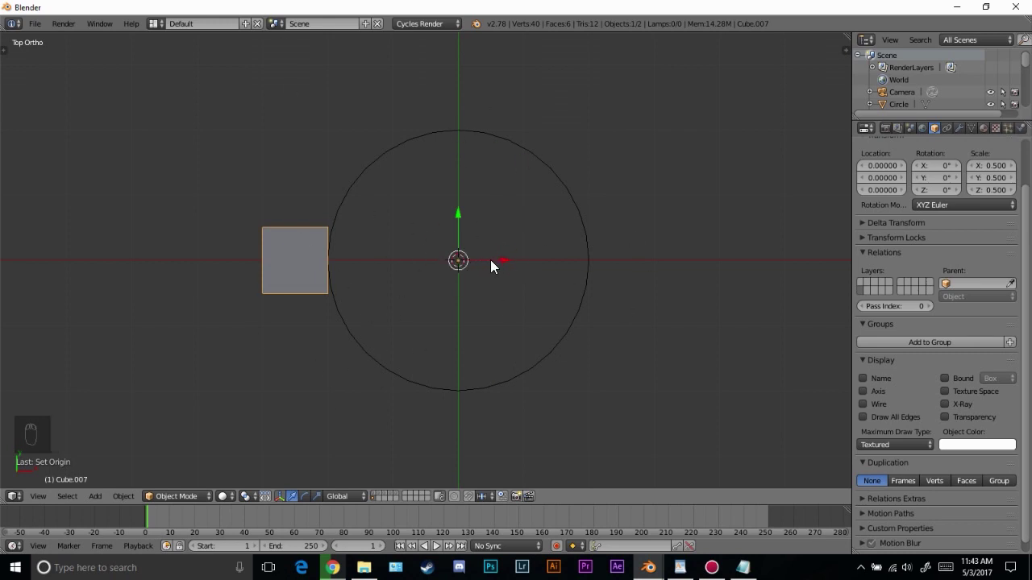
Step: Keyframe LocRot at frame 1, then rotate the cube -180° and keyframe LocRot at frame 50
key(i)
click(383, 230)
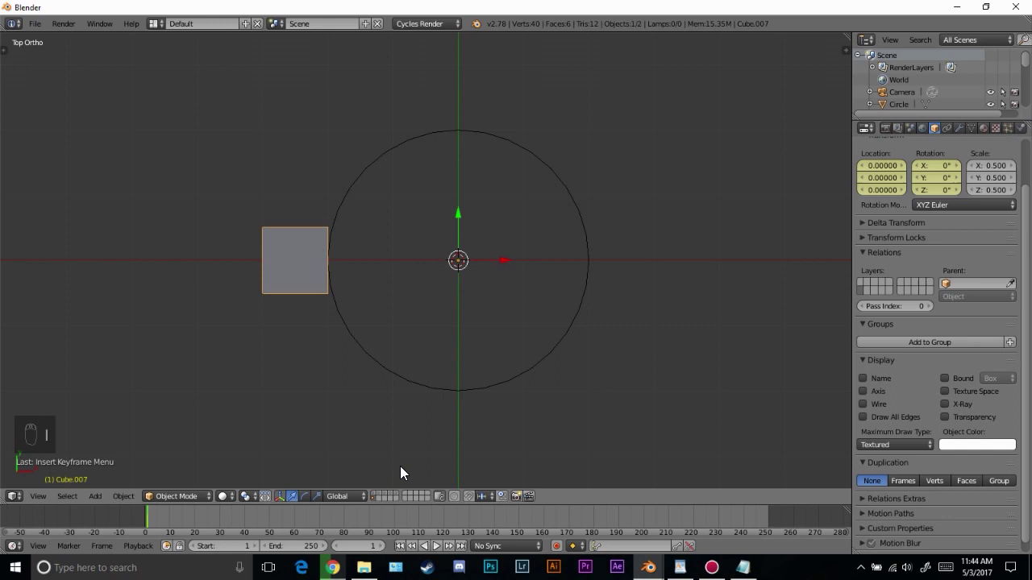
click(358, 548)
text(50)
key(Return)
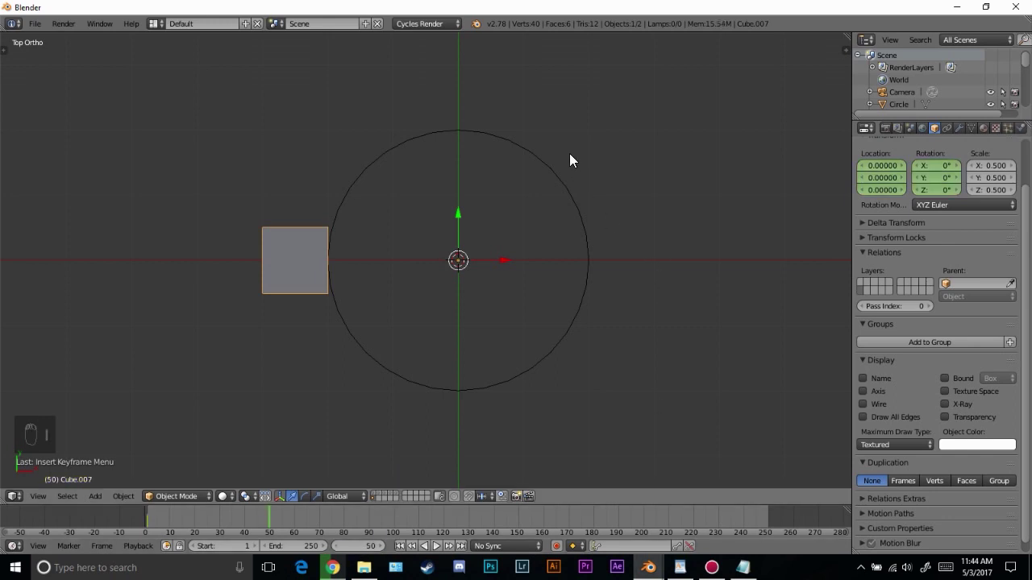
key(r)
click(311, 390)
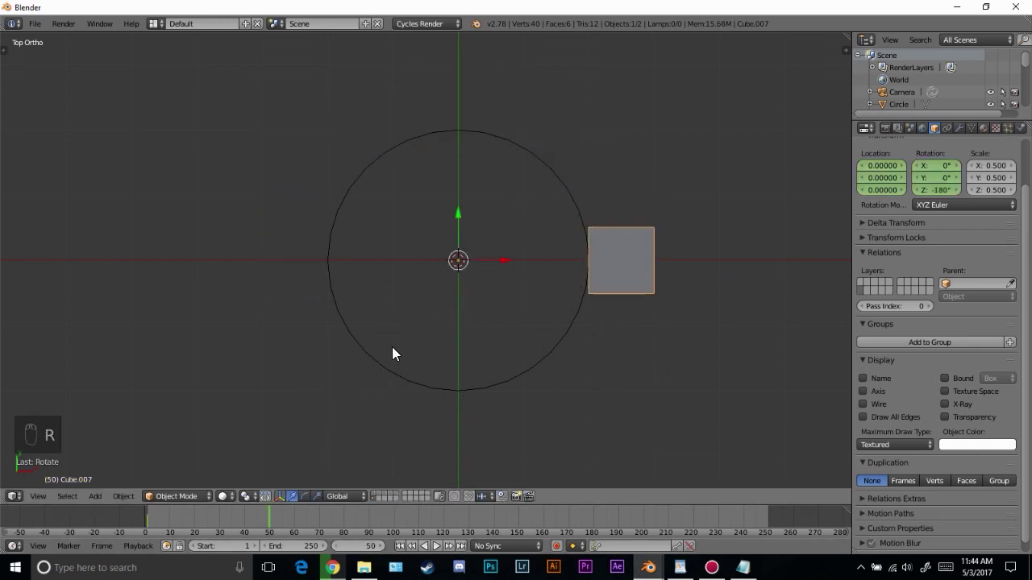
key(i)
click(480, 245)
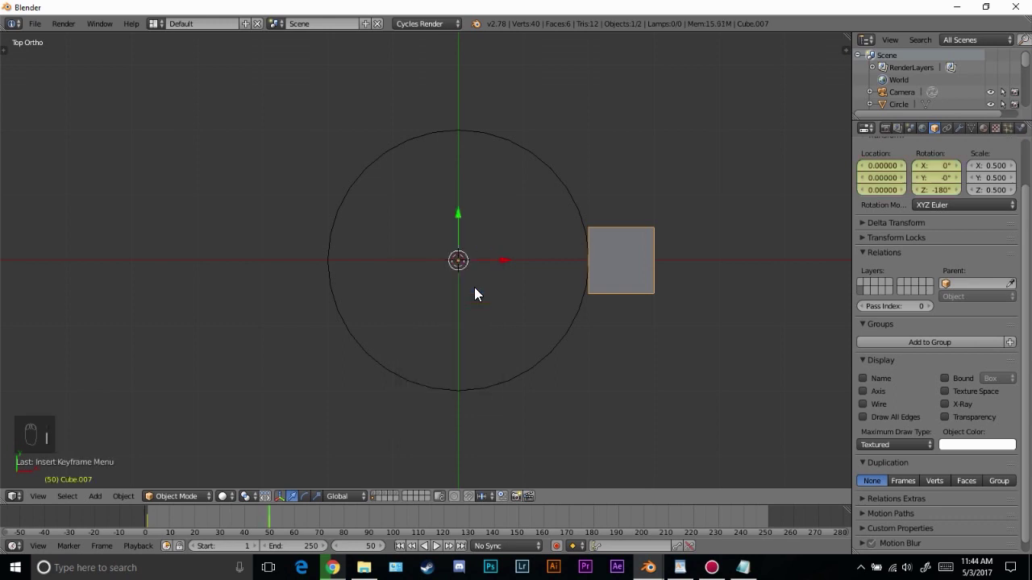
Step: Play the orbit animation from frame 1, then send playback back to the start
click(400, 545)
click(437, 546)
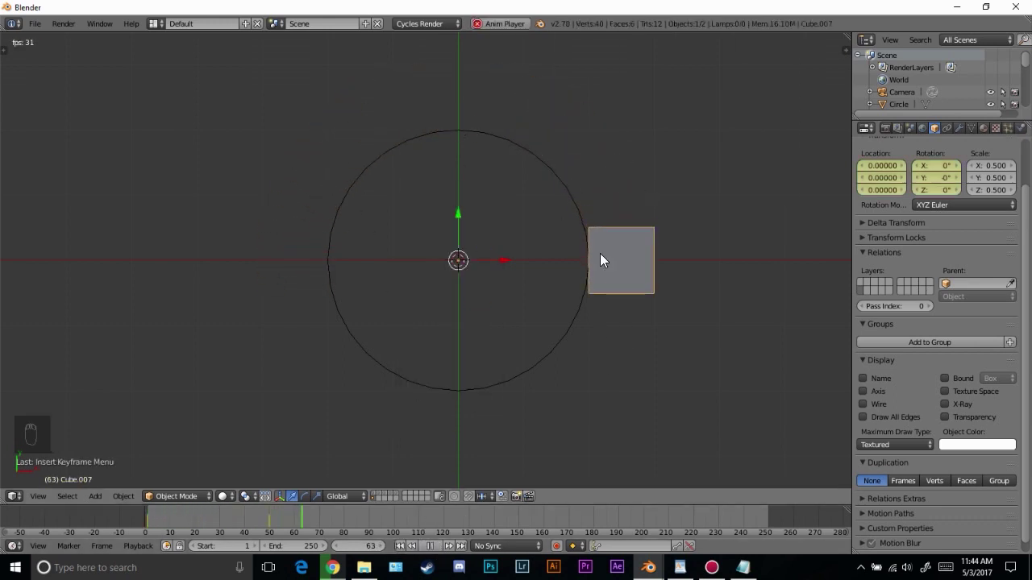
key(shift+Left)
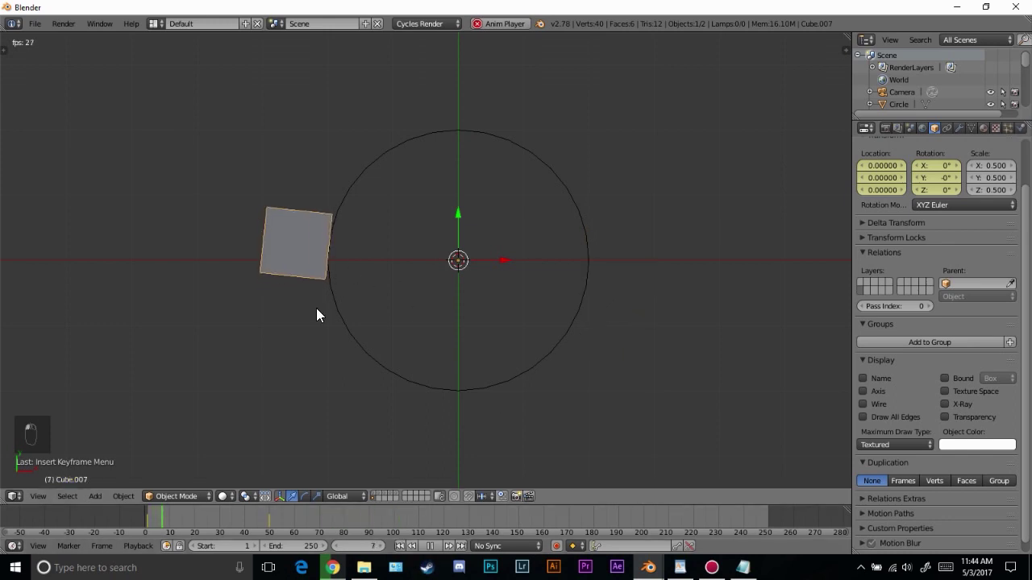